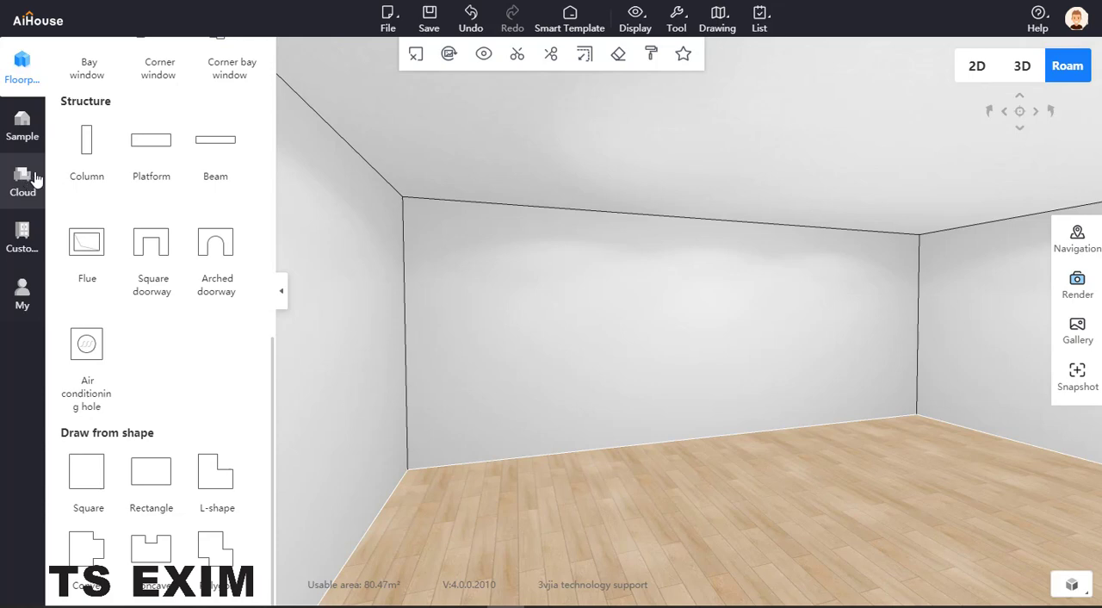
Open the System Cabinet customization and filter its design library to Parts, Panel class.
click(23, 241)
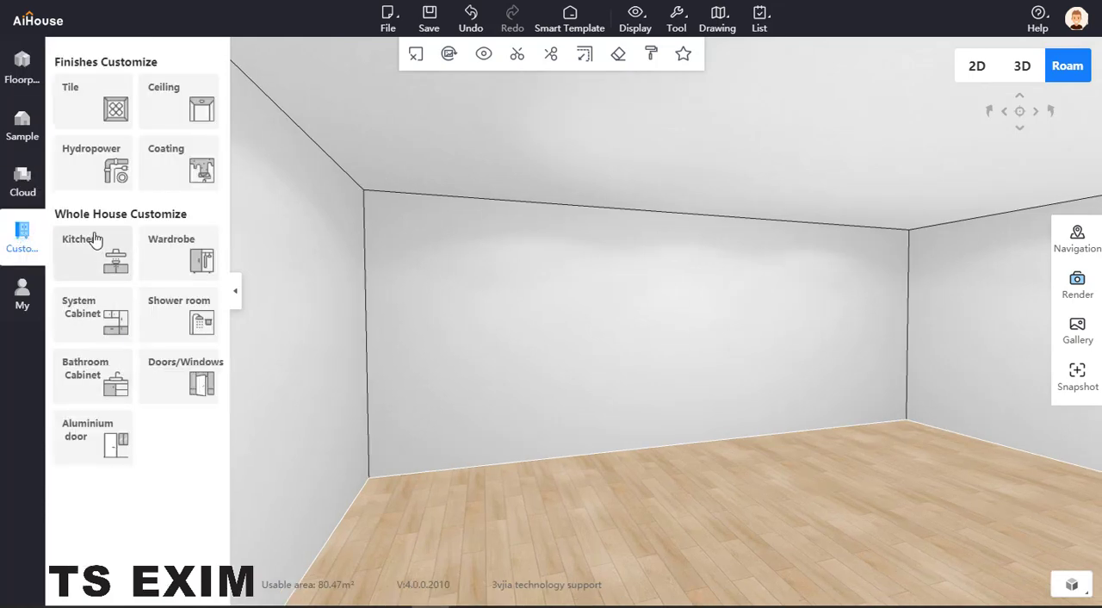
click(103, 314)
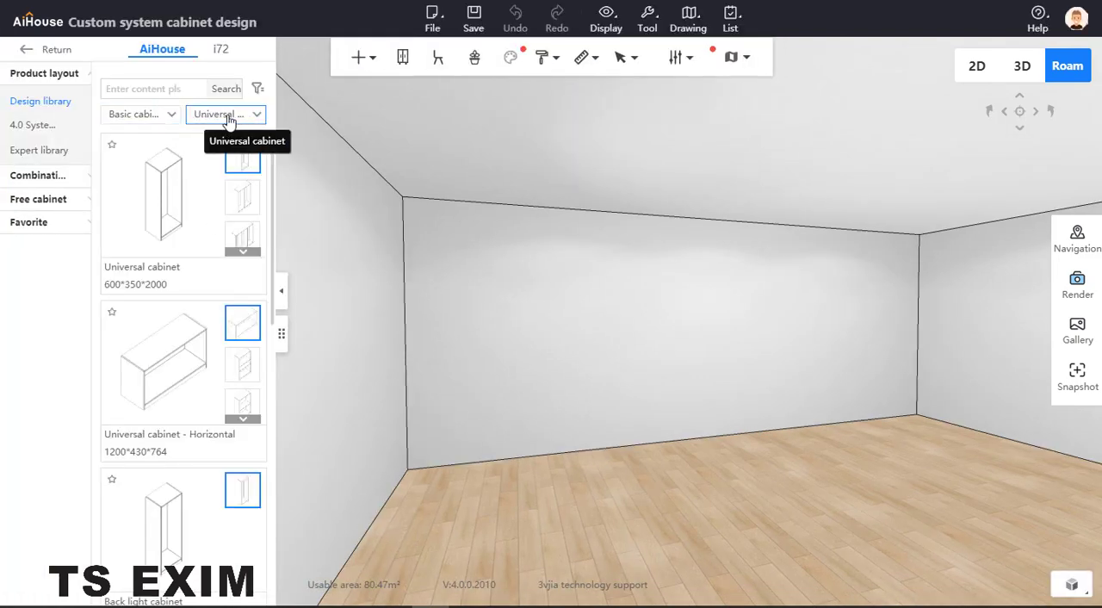
click(169, 119)
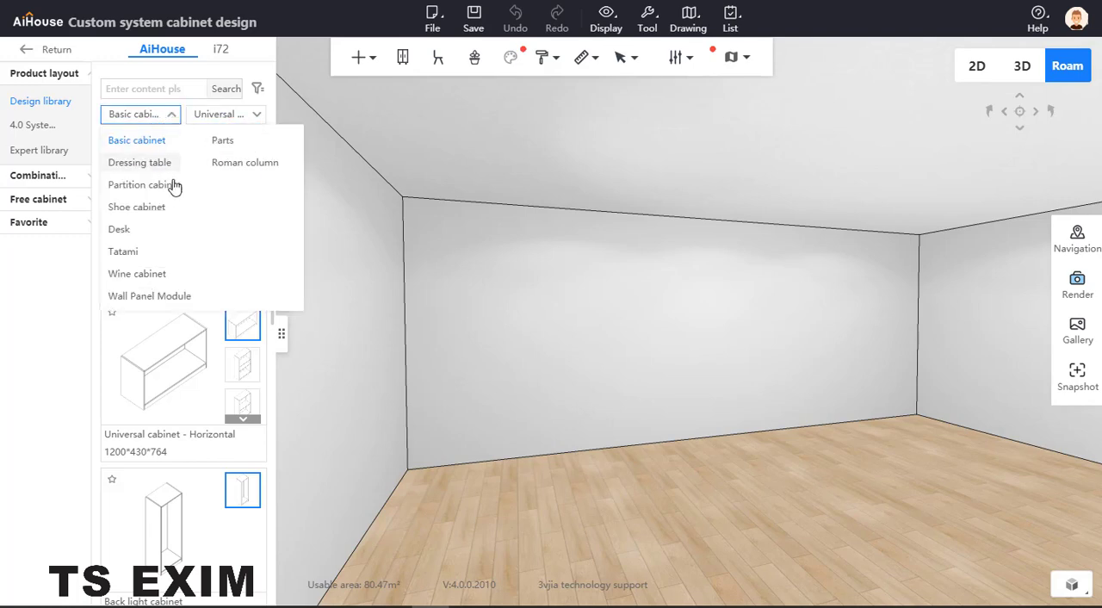
click(217, 143)
click(215, 123)
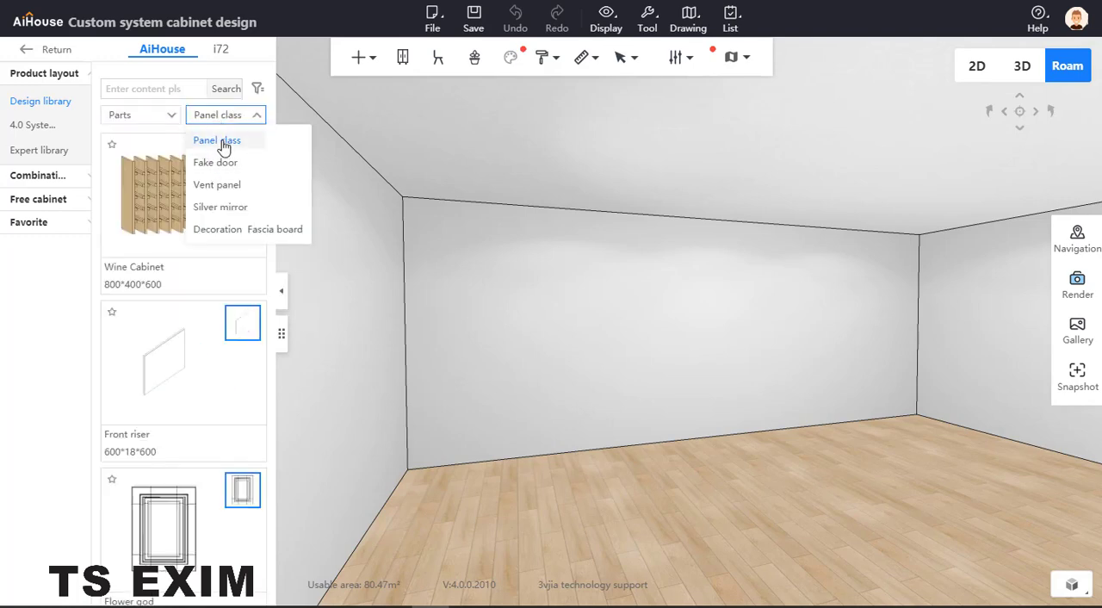
click(221, 140)
Place a Super Board (500*600*20) from the panel parts on the room floor.
scroll(187, 345, down, 2)
scroll(188, 347, down, 2)
drag(178, 399, 691, 532)
right_drag(557, 476, 496, 440)
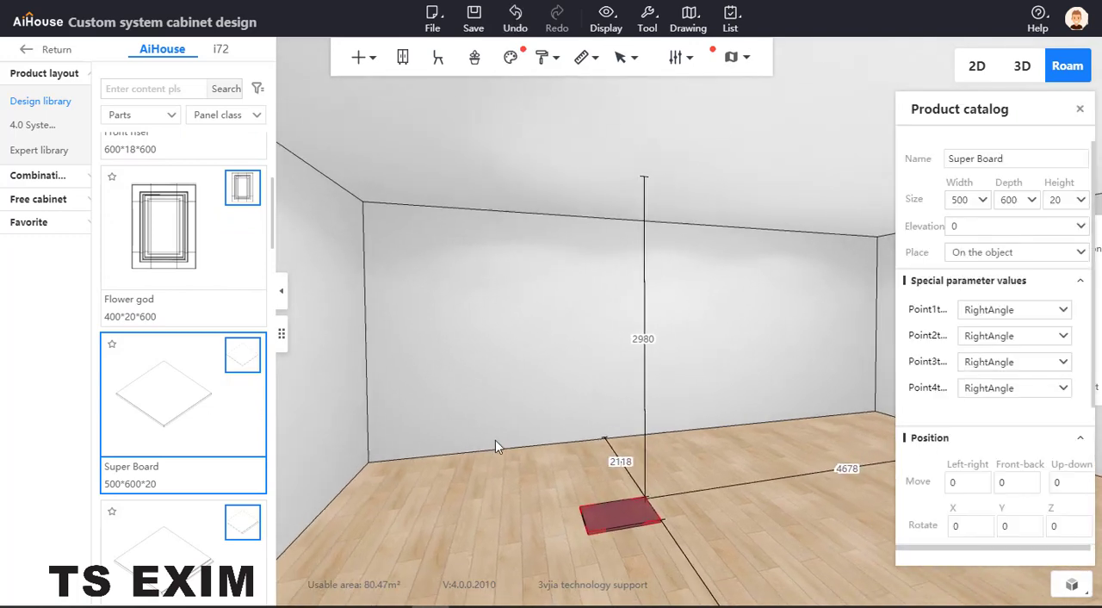
scroll(495, 464, down, 1)
drag(493, 468, 546, 446)
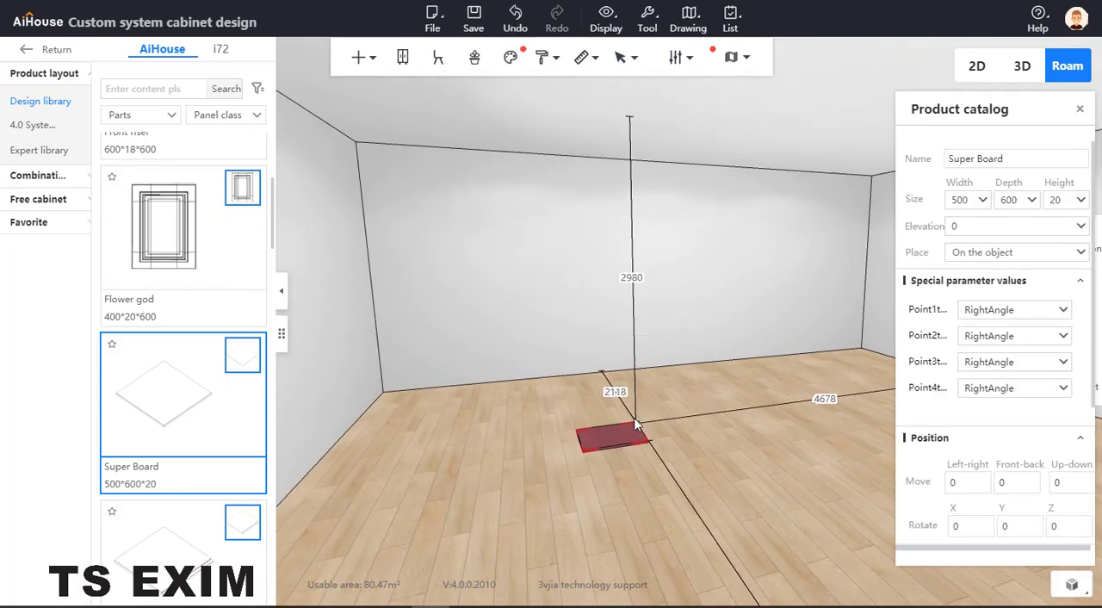
Try a depth of 3000 for the Super Board.
click(1020, 199)
text(3000)
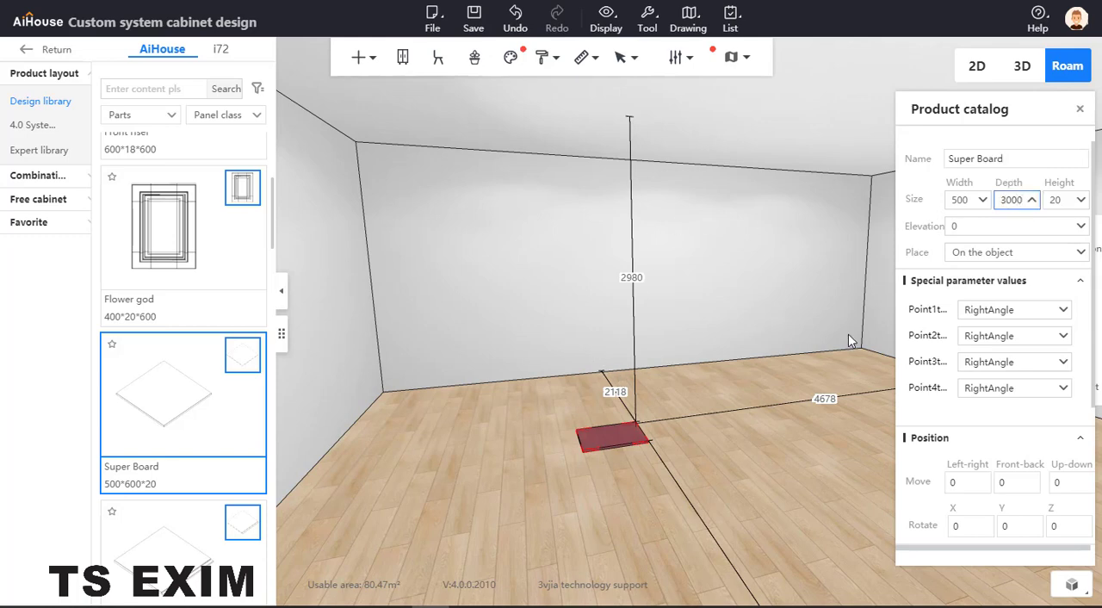
key(Return)
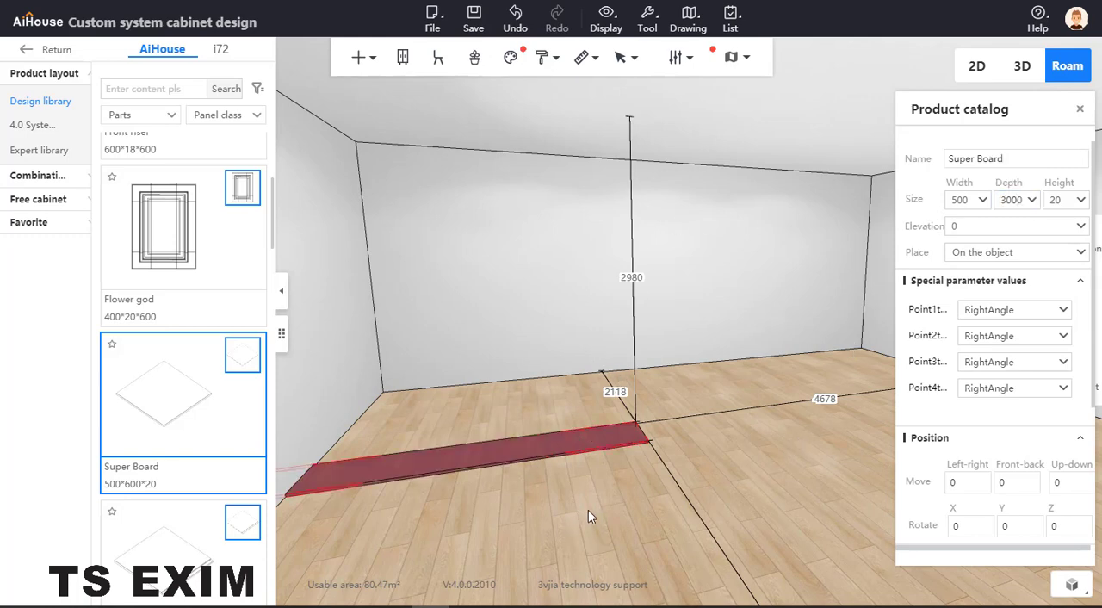
Set the Super Board's depth to 2000 and its width to 3000.
right_drag(588, 510, 590, 508)
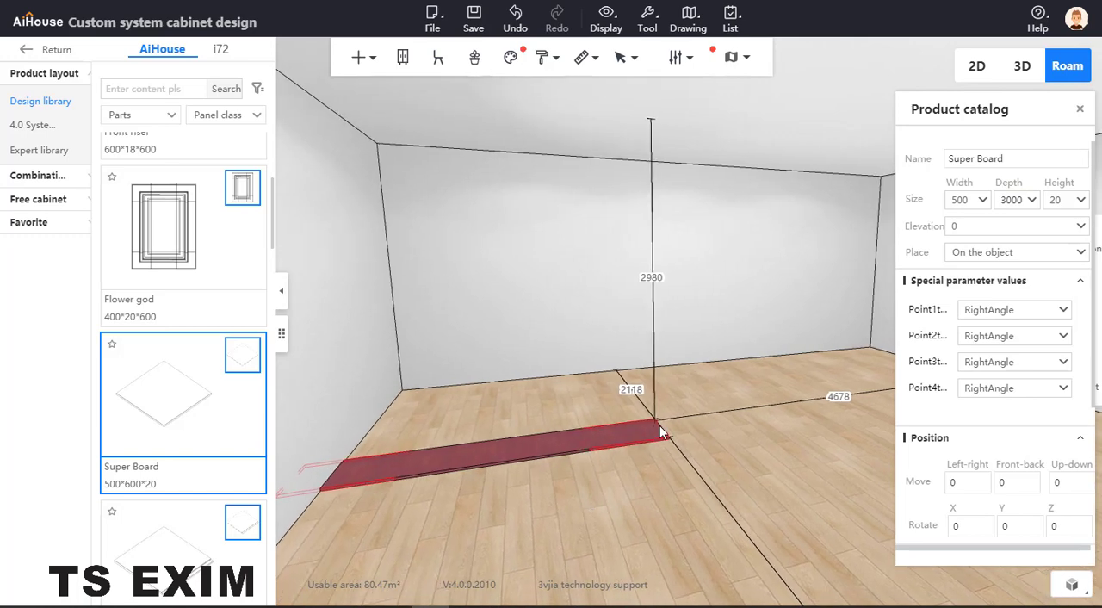
click(1016, 200)
text(2000)
key(Return)
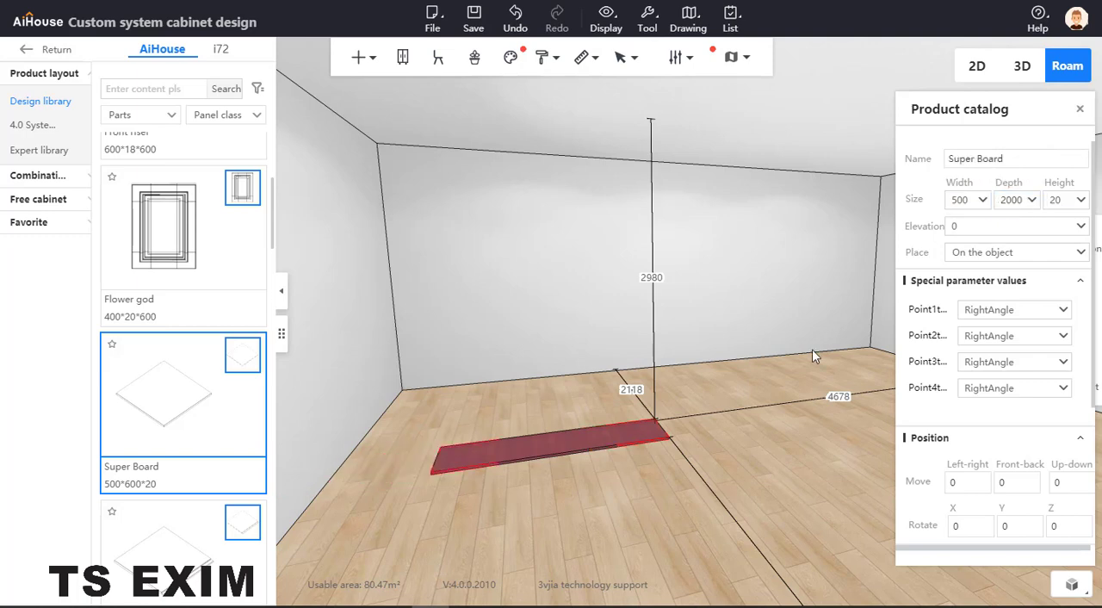
click(961, 200)
text(3000)
key(Return)
Shift the board closer to the back wall and raise it to an elevation of about 1143 with three-axis movement.
scroll(547, 407, down, 3)
key(c)
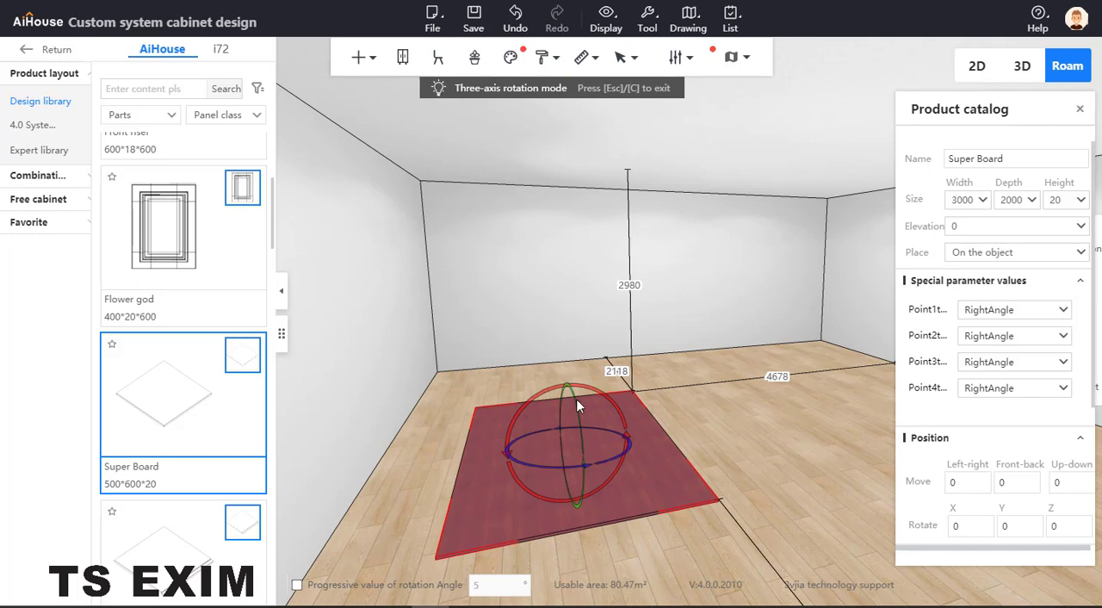
drag(575, 401, 615, 412)
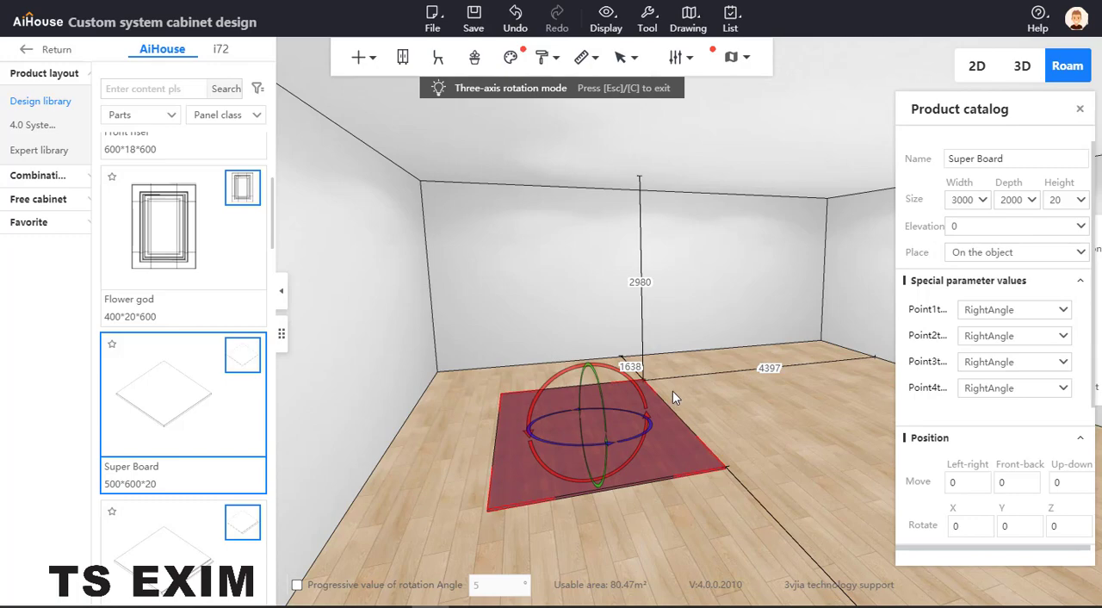
key(z)
drag(590, 360, 600, 347)
drag(707, 472, 663, 405)
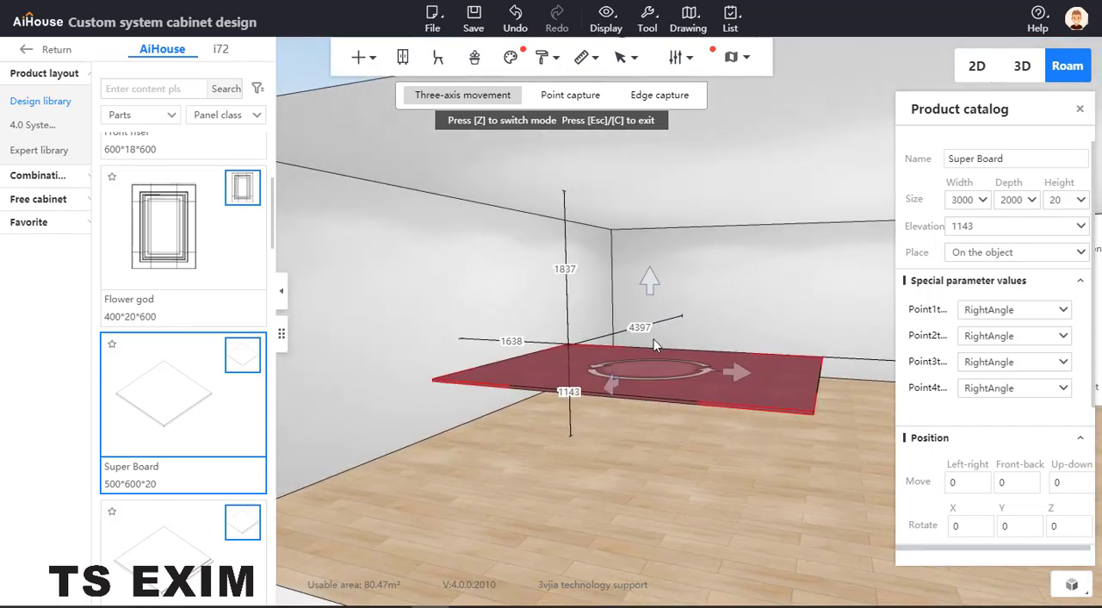
Rotate the board 90° about the Y axis with three-axis rotation to stand it upright.
key(z)
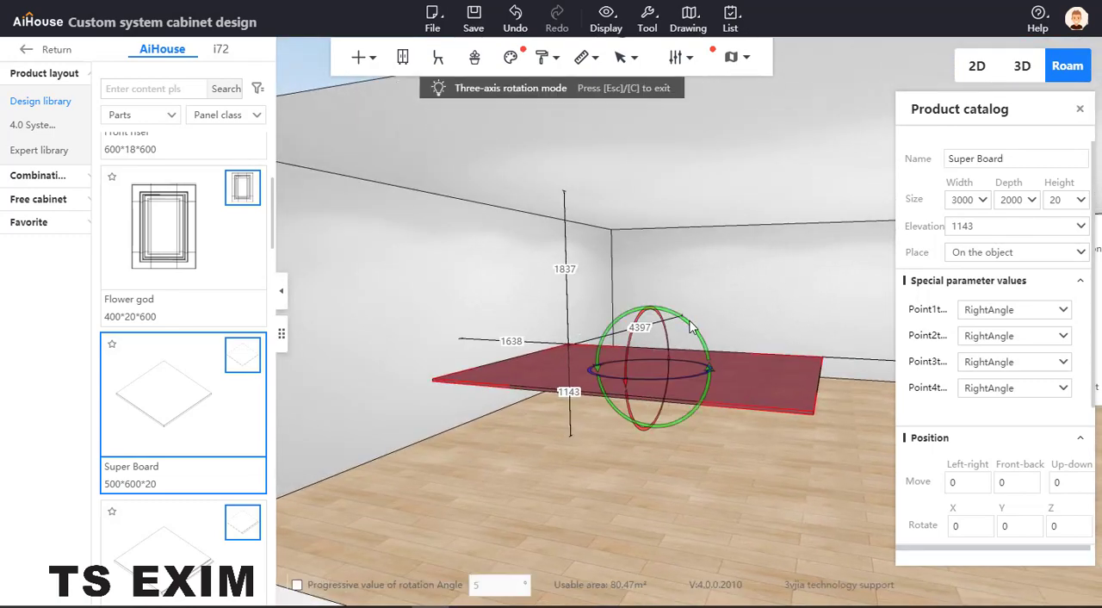
drag(692, 332, 713, 437)
right_drag(794, 408, 561, 335)
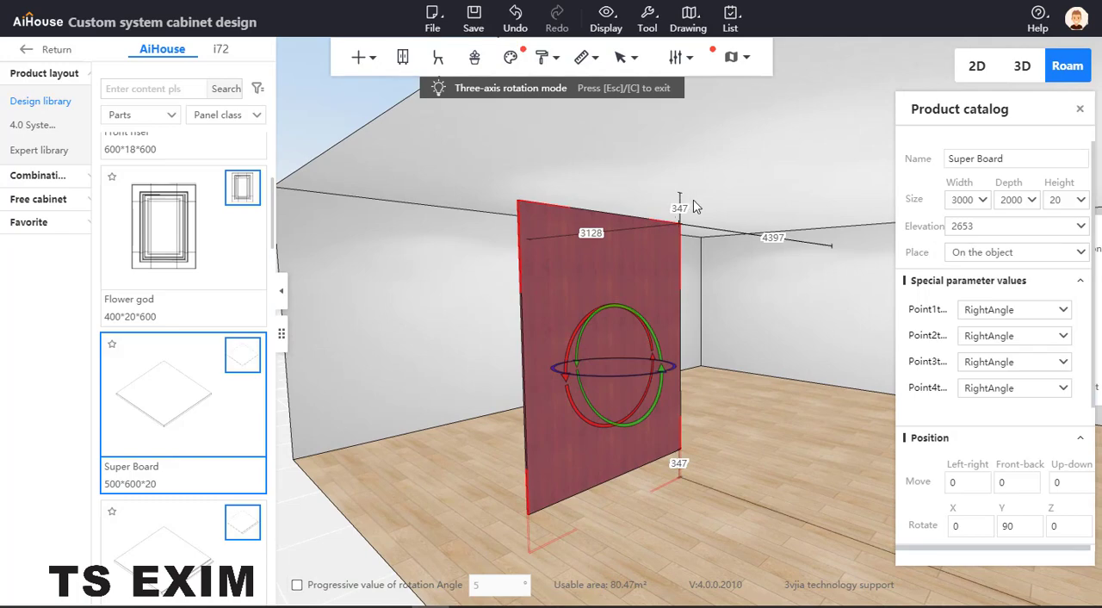
Set the upright board's gap to the ceiling and its distance to the side wall to 0, and exit rotation mode.
drag(686, 208, 640, 208)
text(0)
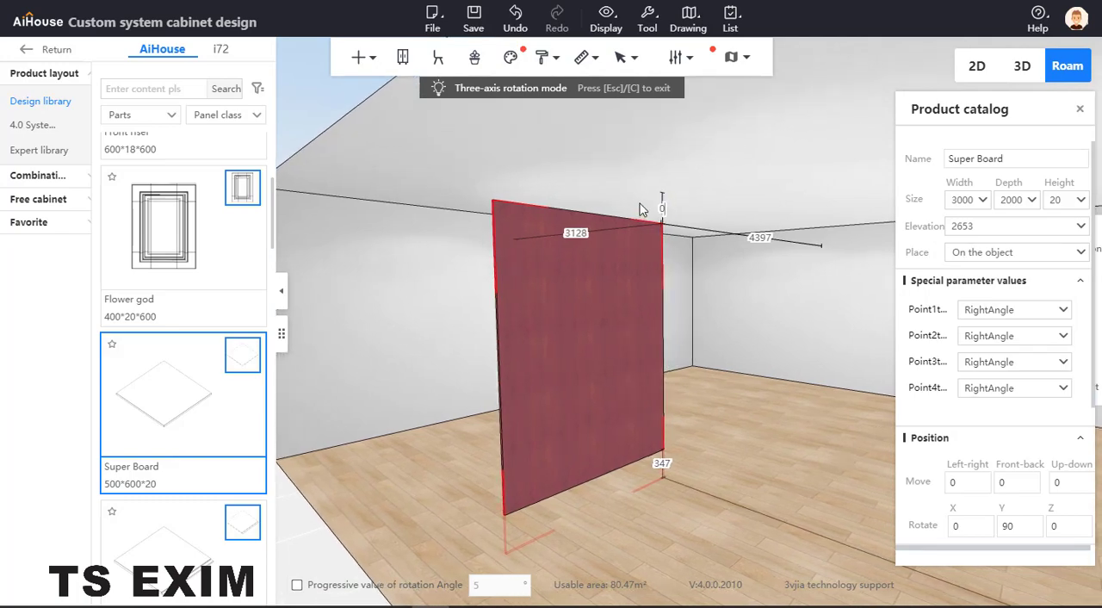
key(Return)
drag(743, 374, 619, 251)
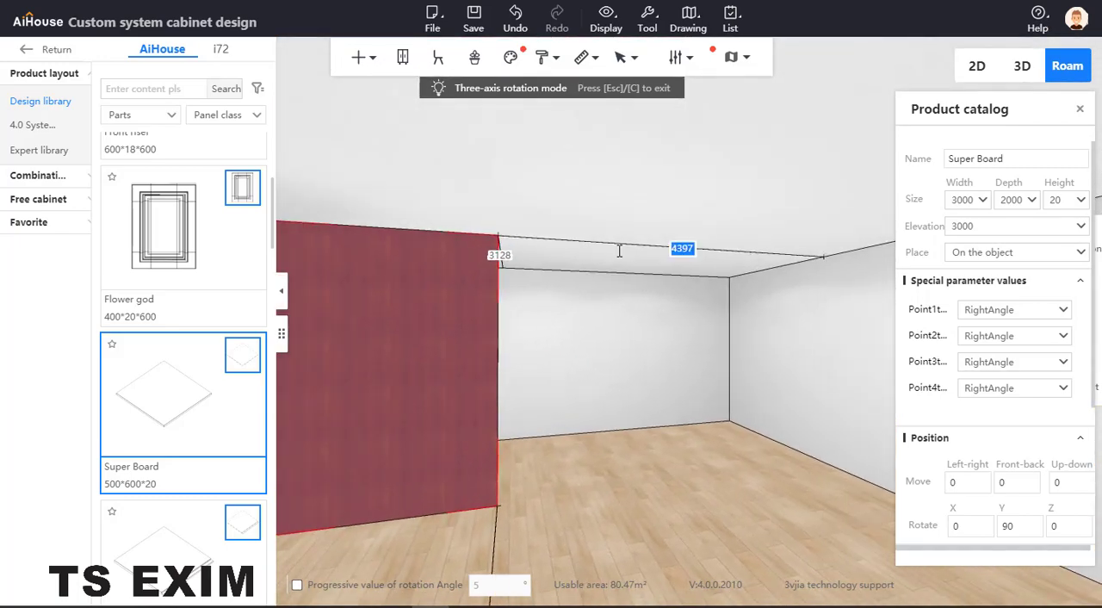
text(0)
key(Return)
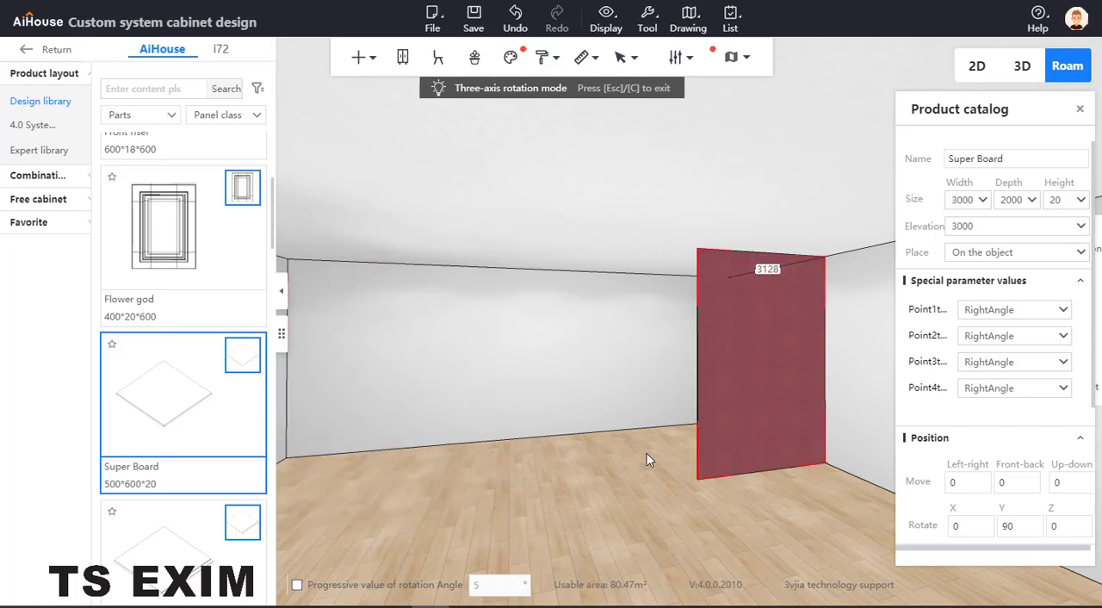
drag(558, 541, 623, 237)
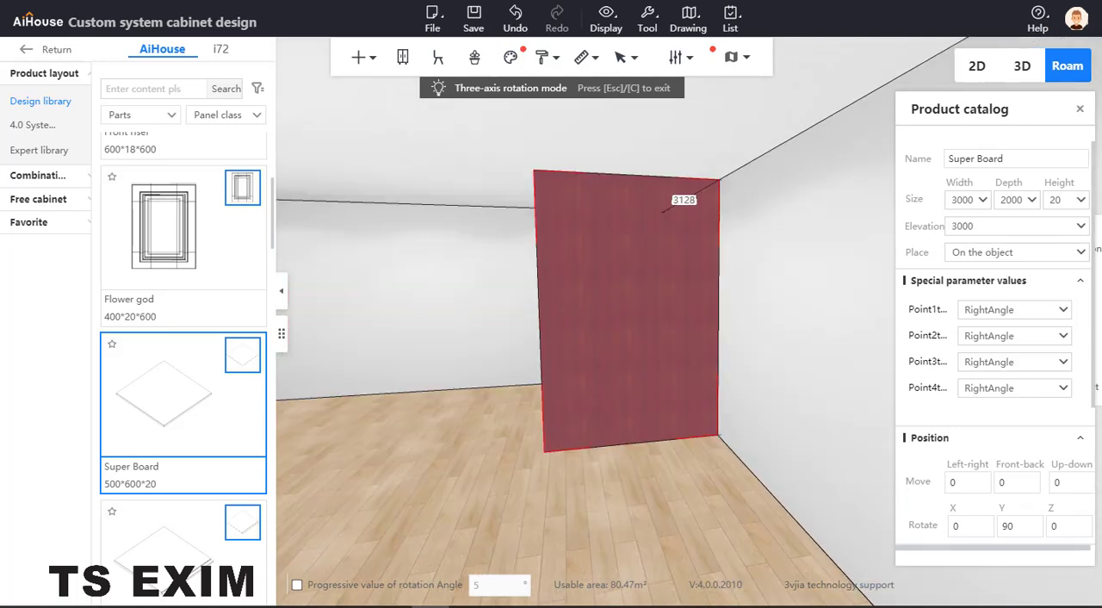
click(1080, 110)
Select the board and switch to Photos to view the slatted partition reference image, moving its window out of the way.
click(703, 277)
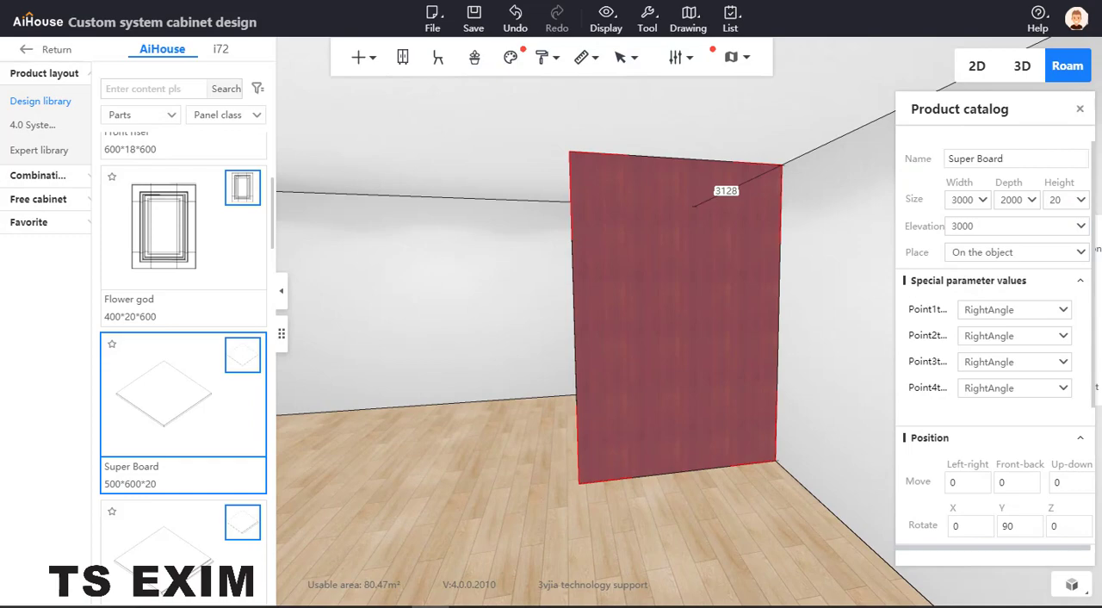
key(alt+Tab)
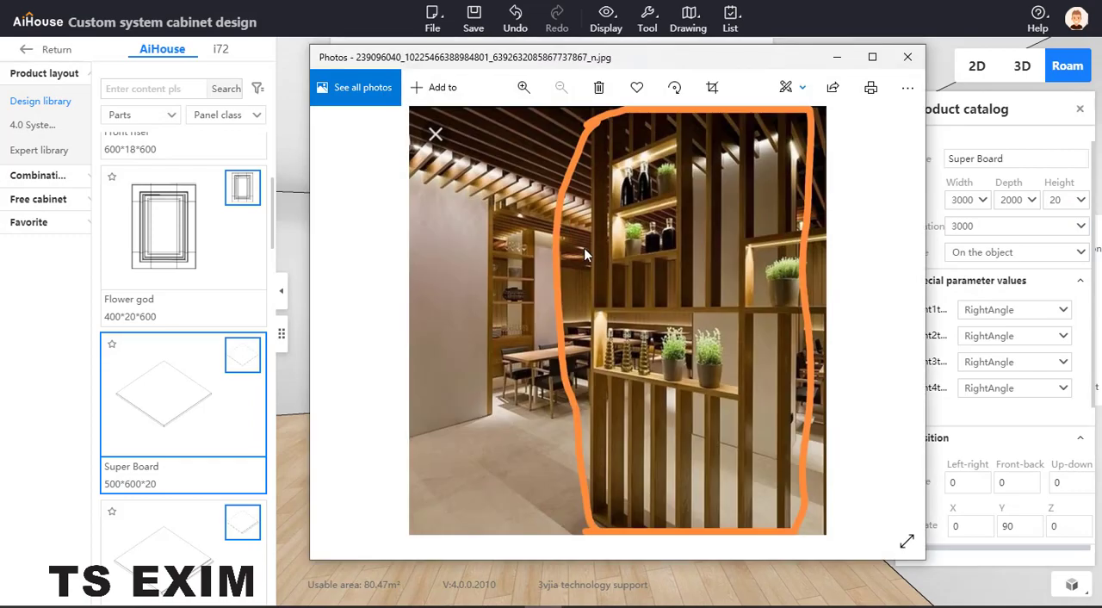
drag(722, 62, 0, 93)
Open the upright board in panel point editing through board selection mode, with the preview turned to face the panel.
key(b)
right_click(611, 276)
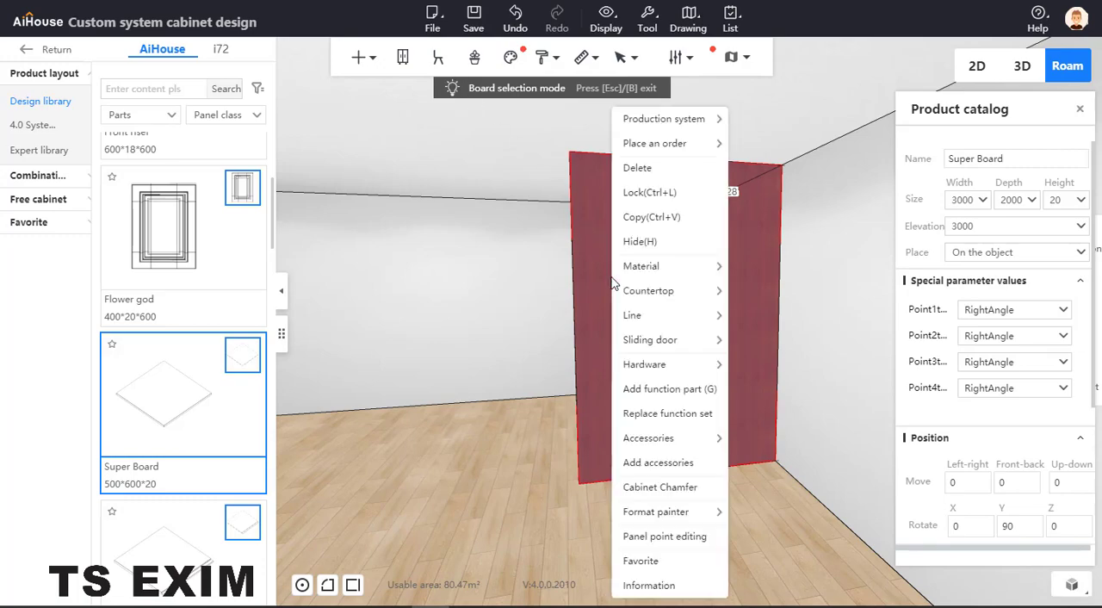
click(665, 537)
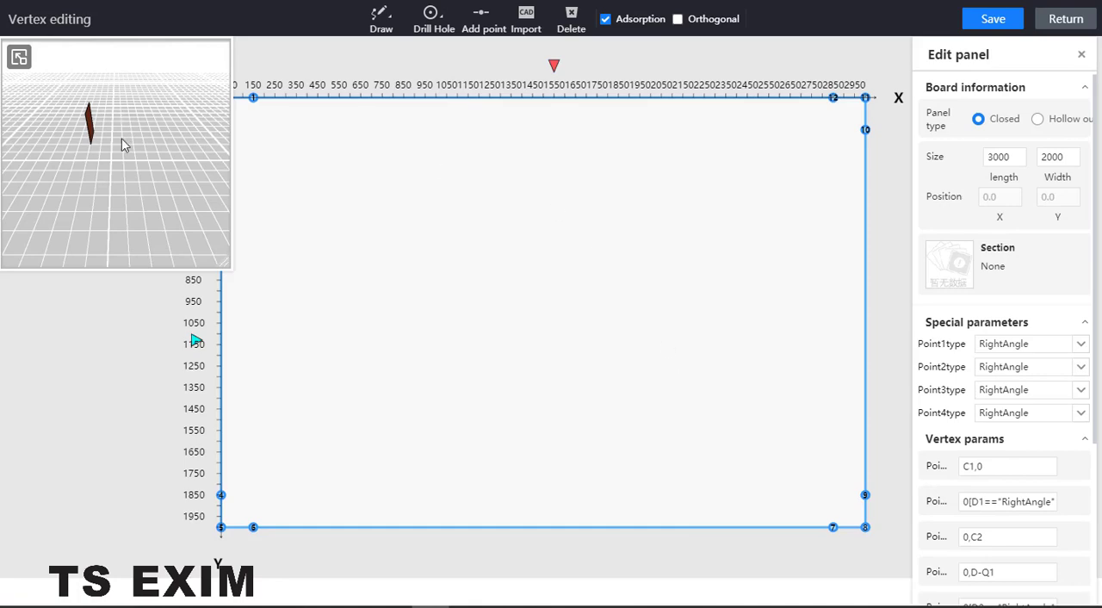
drag(106, 160, 177, 214)
Cut a rectangular hole about 1150 by 175 near the panel's upper-left corner and place a copy near its upper middle.
click(433, 18)
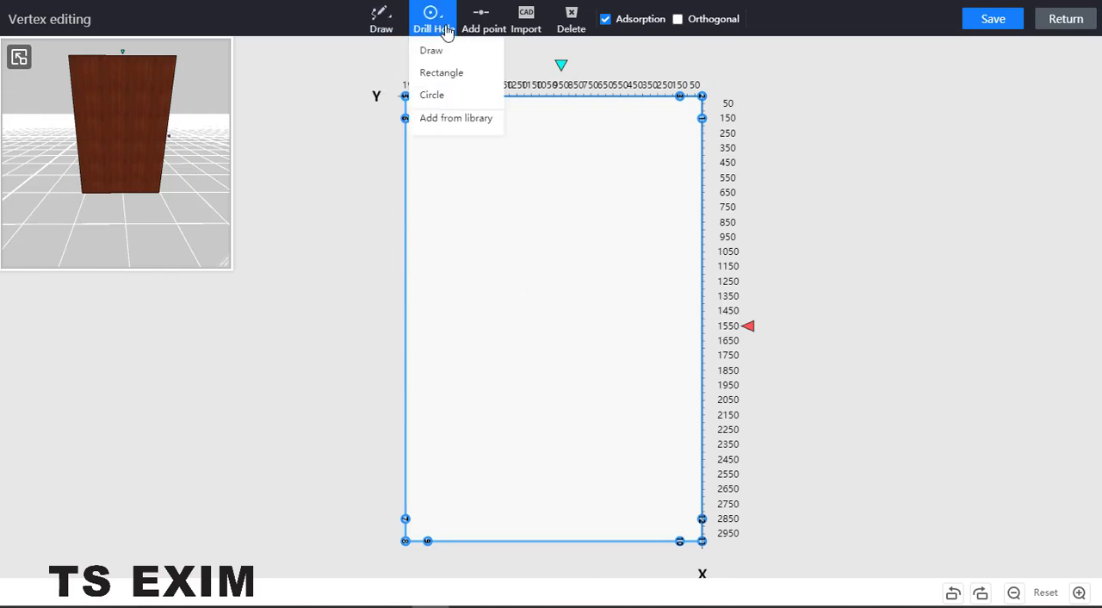
click(441, 74)
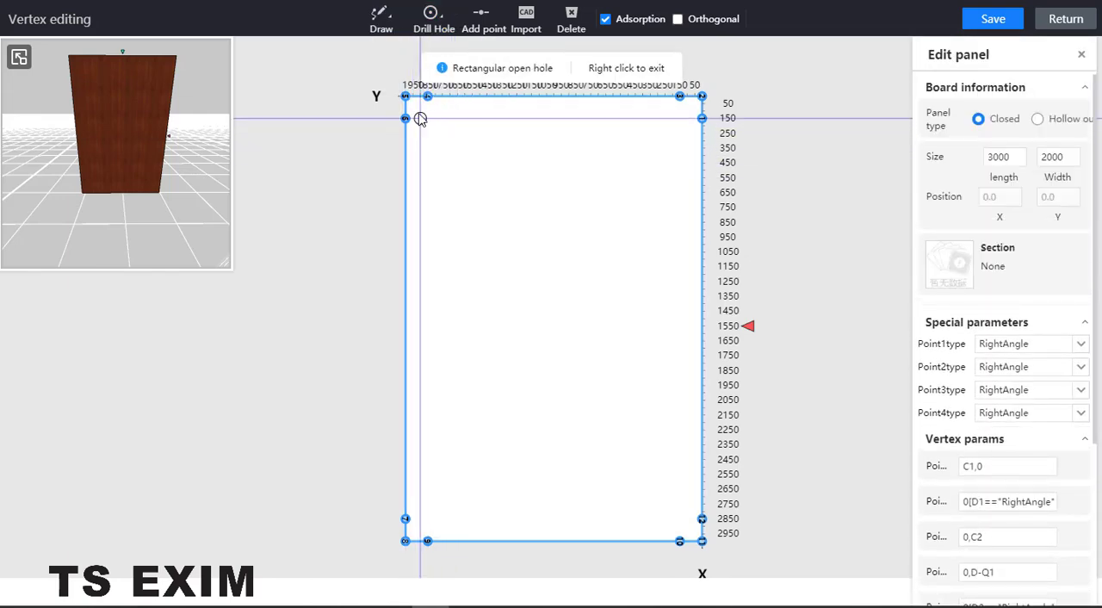
click(417, 111)
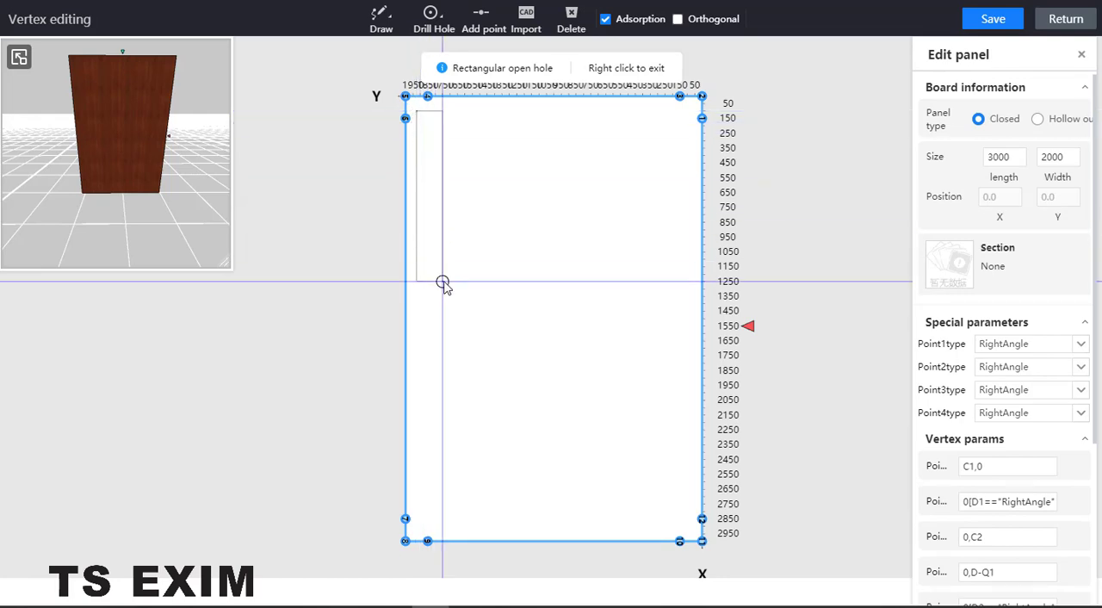
click(443, 282)
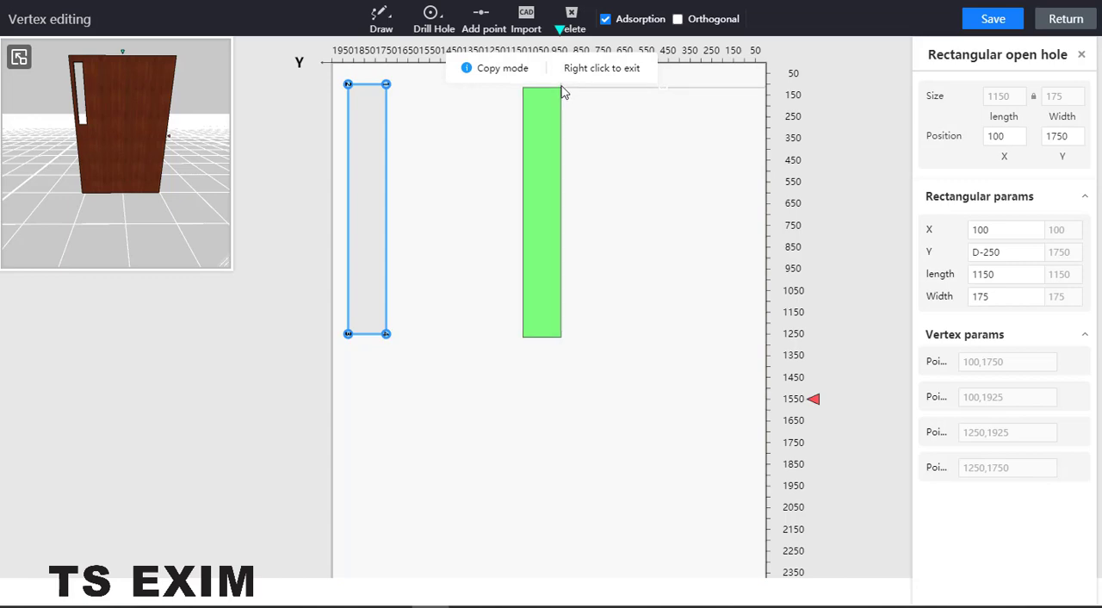
click(570, 91)
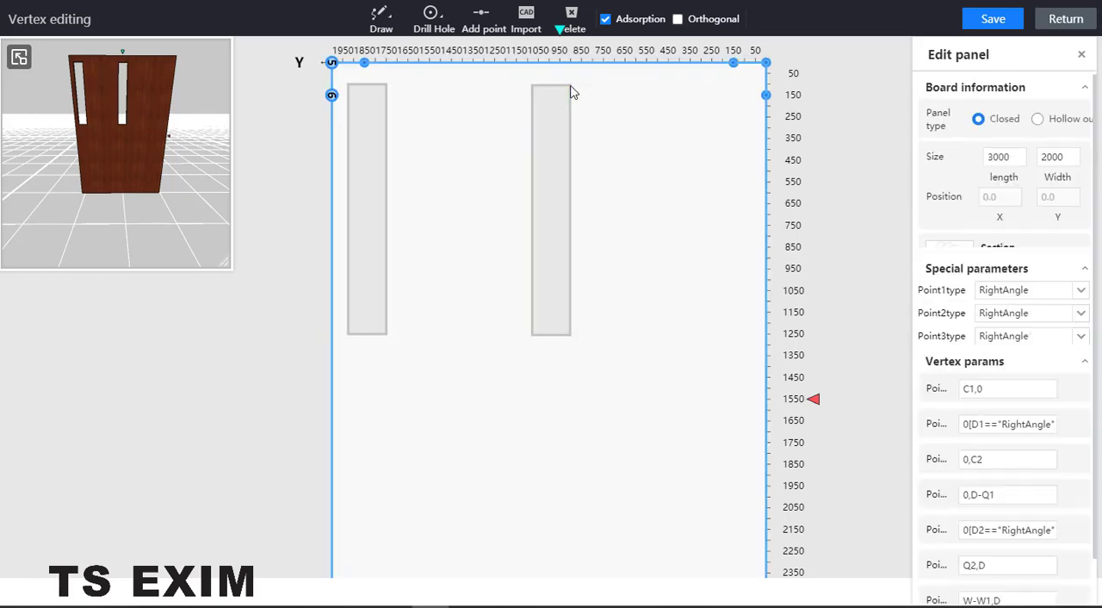
Cut a shorter rectangular hole about 400 by 150 at the panel's upper edge, between the two tall holes, without copying it.
mouse_move(382, 18)
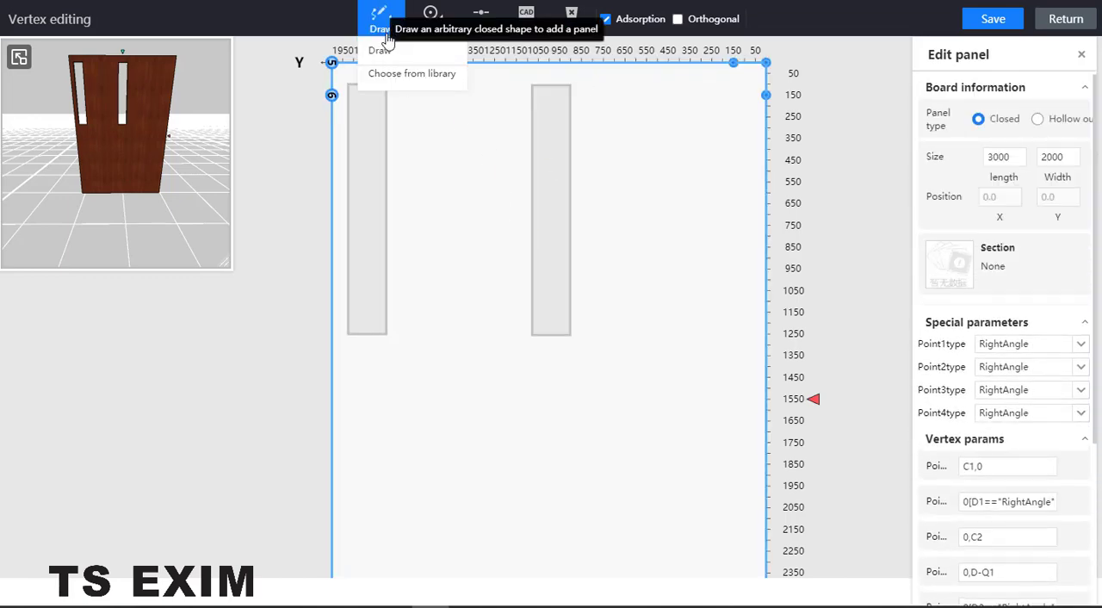
click(388, 52)
click(422, 31)
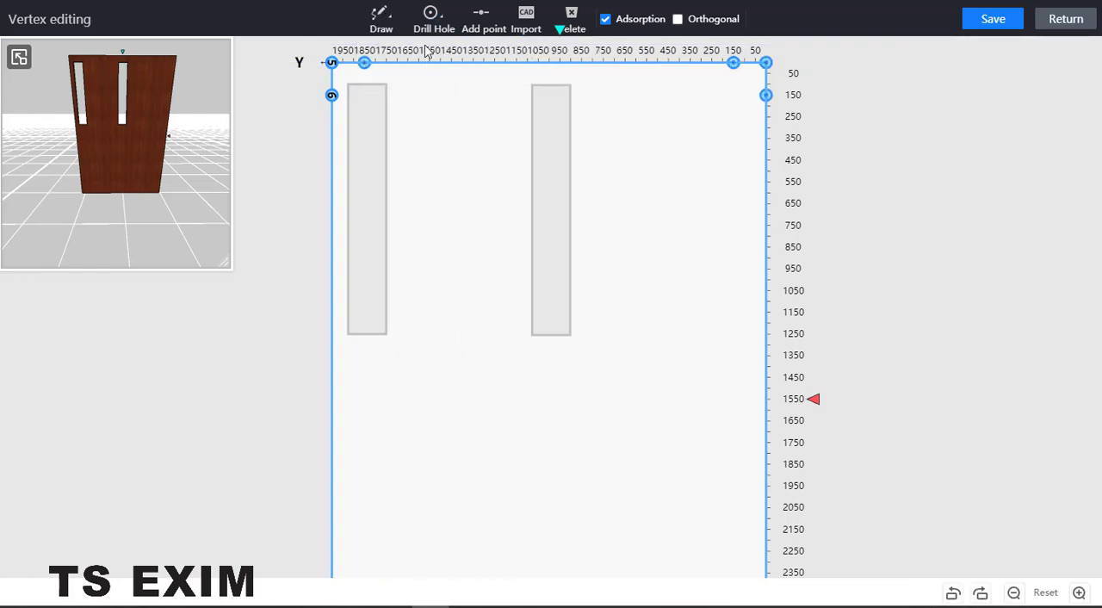
mouse_move(428, 33)
click(434, 76)
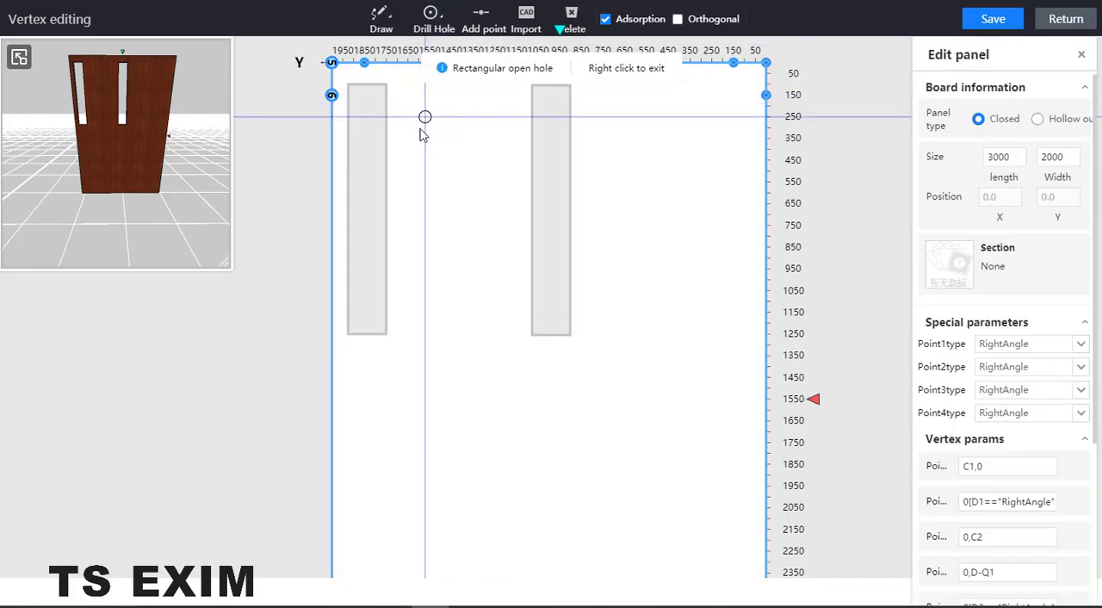
click(409, 86)
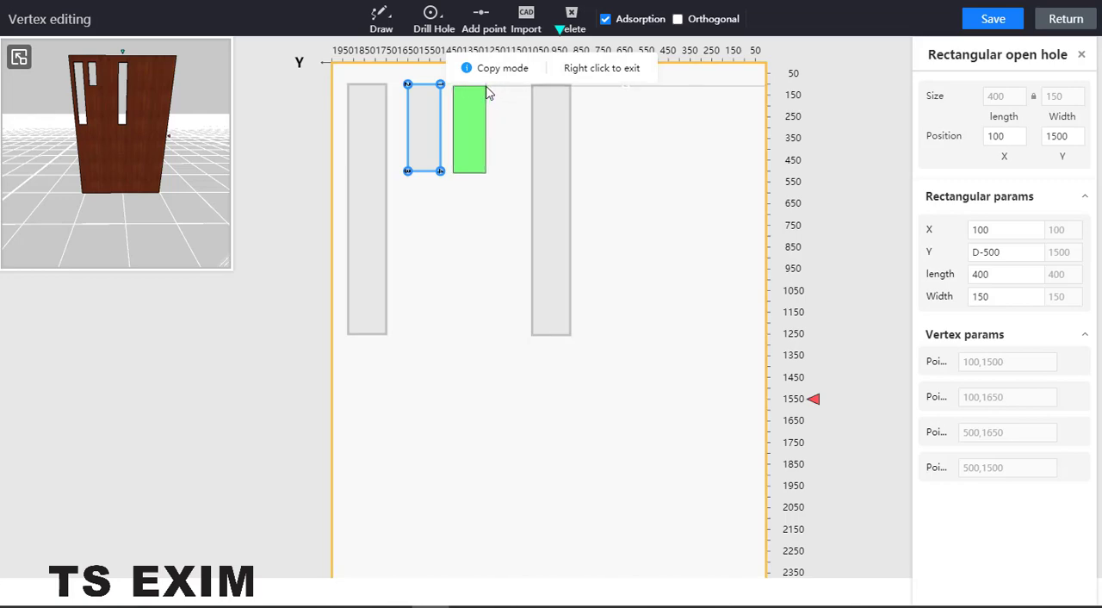
right_click(490, 93)
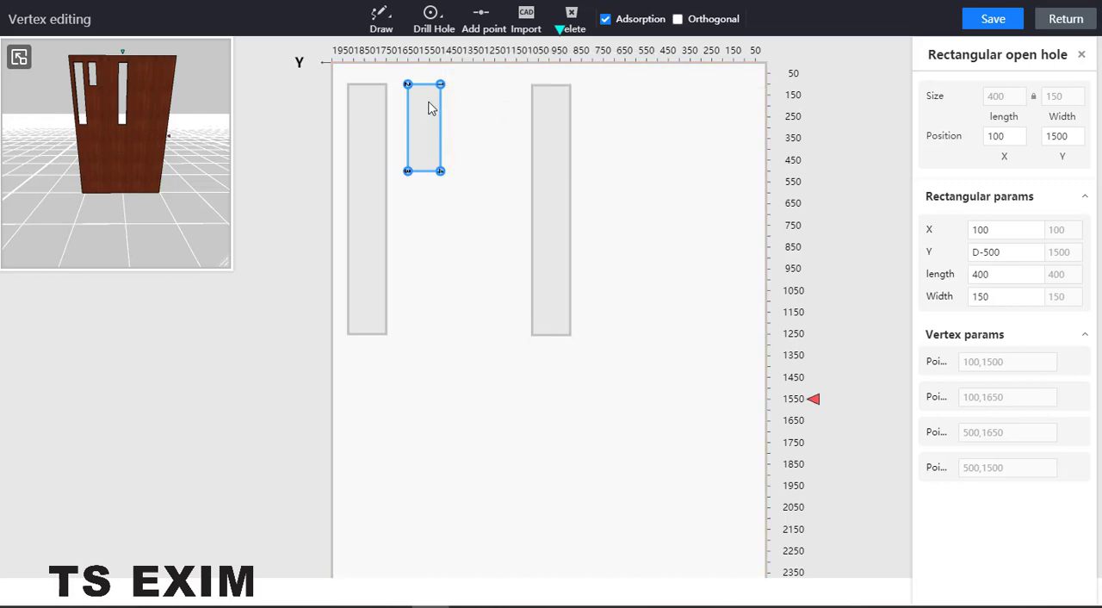
Examine the short hole's upper-left corner and its X, Y, length and width parameters.
scroll(413, 90, up, 5)
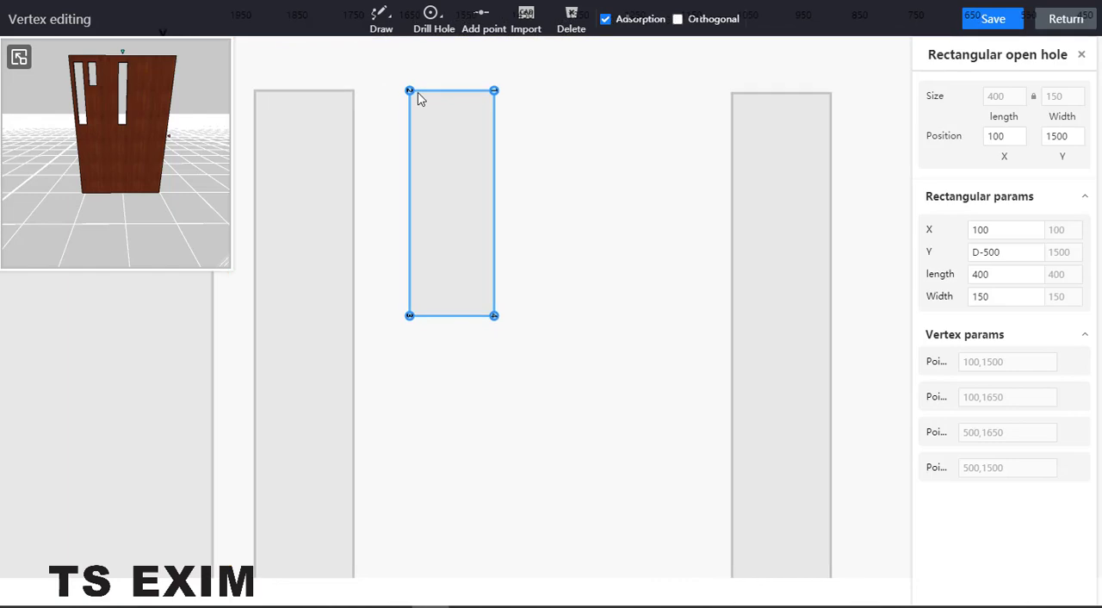
click(410, 91)
scroll(460, 95, down, 3)
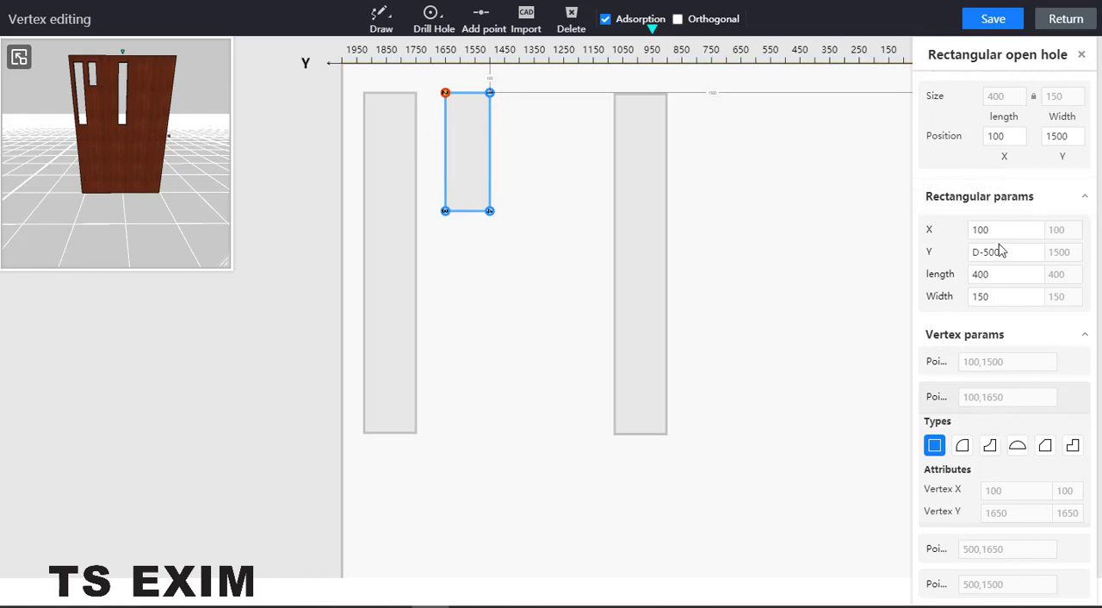
click(1011, 230)
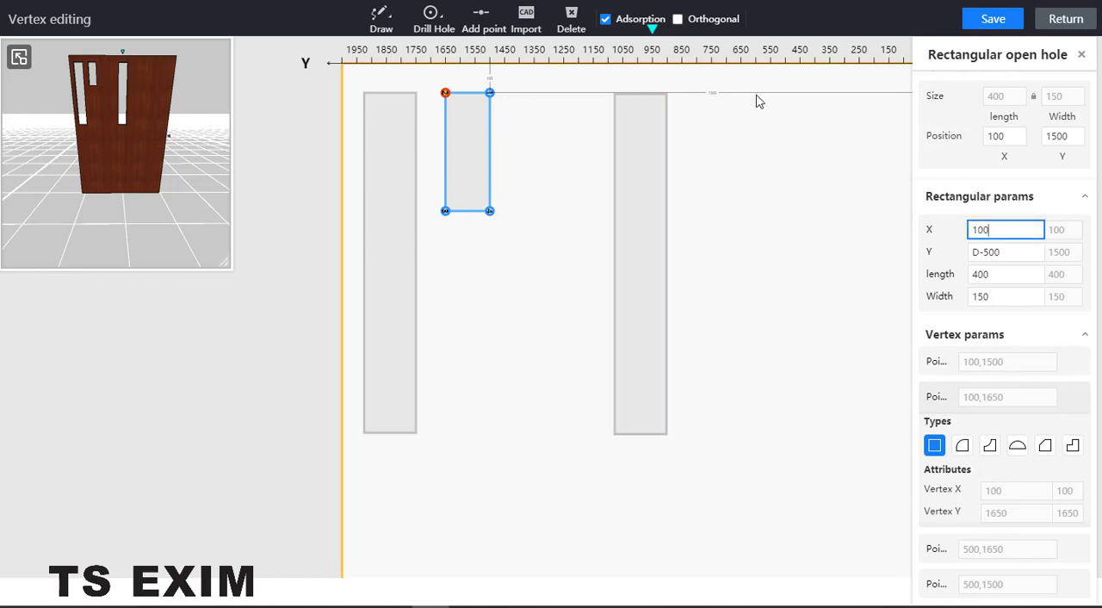
click(1030, 255)
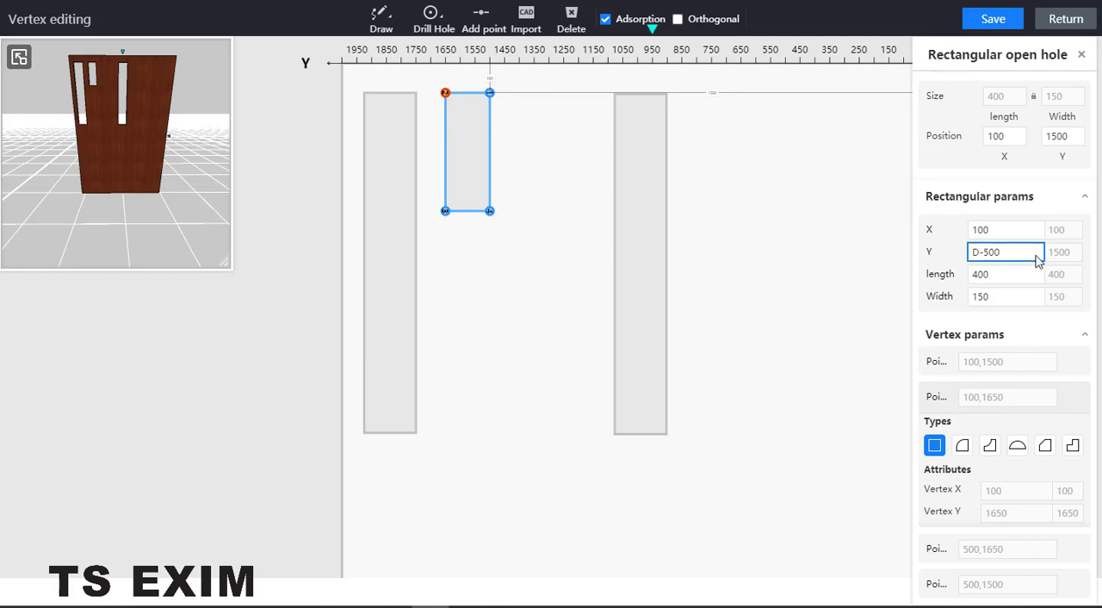
click(1022, 277)
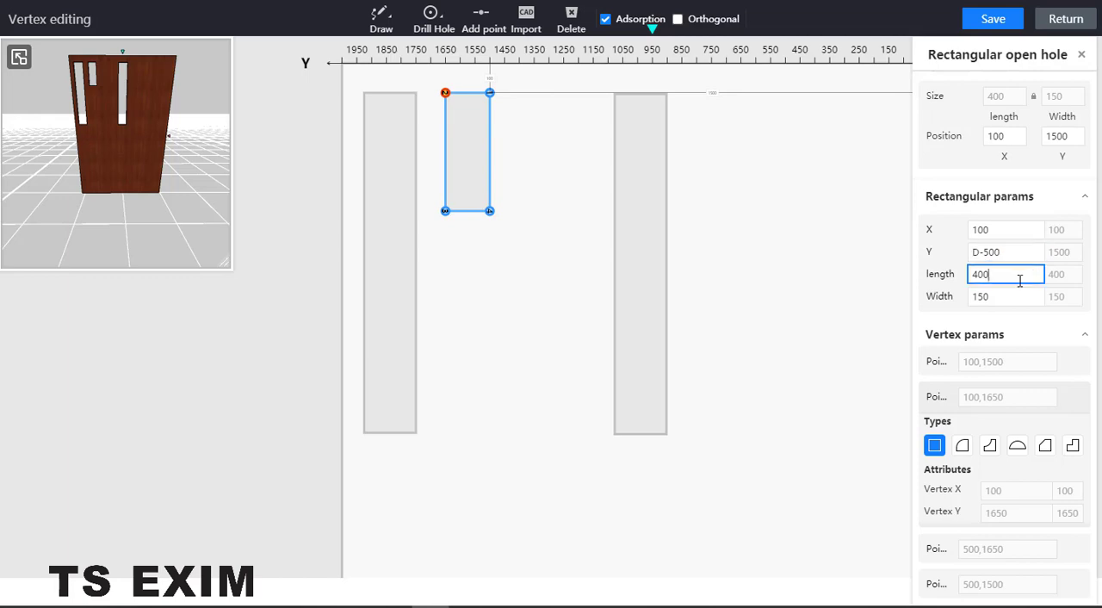
click(1002, 299)
scroll(595, 108, up, 1)
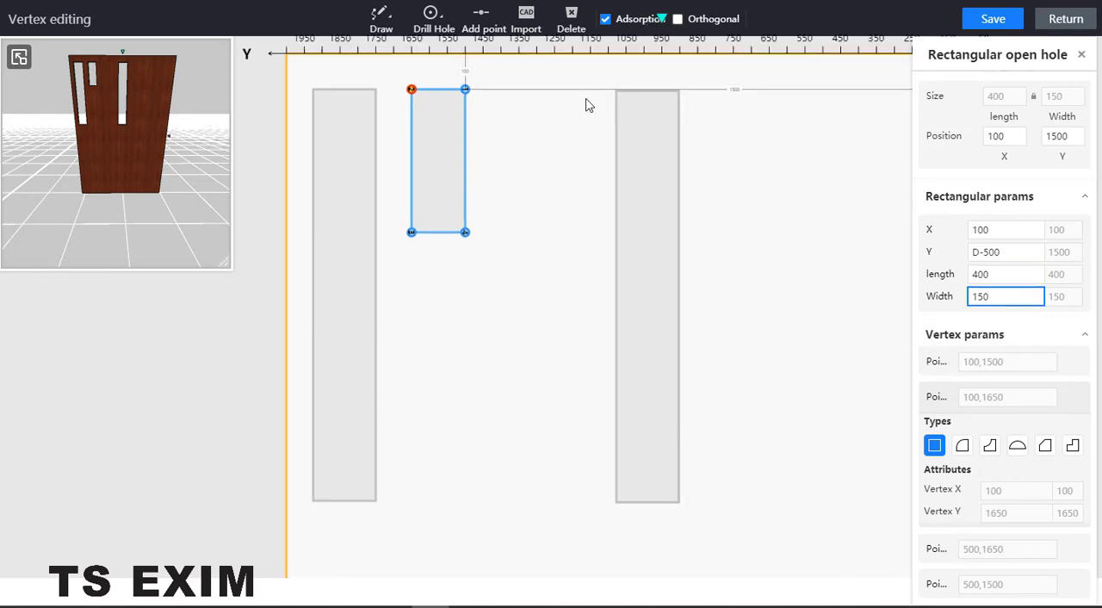
Set the short hole's Y position to 1550, shifting it toward the tall hole at the panel's edge.
scroll(583, 99, up, 2)
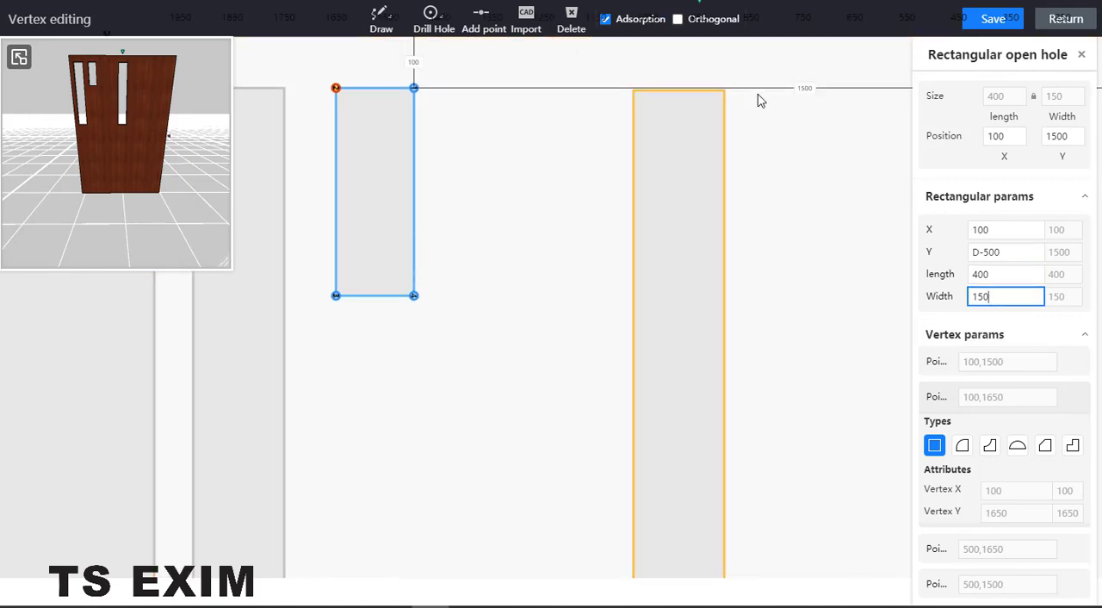
click(812, 88)
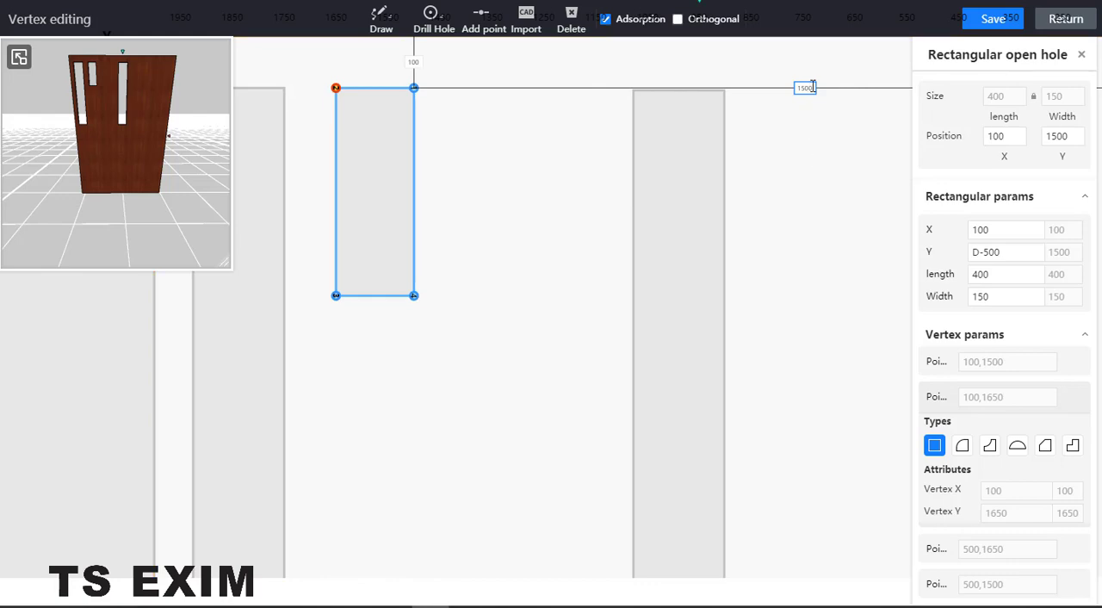
drag(813, 88, 805, 88)
text(50)
key(Return)
scroll(441, 127, down, 3)
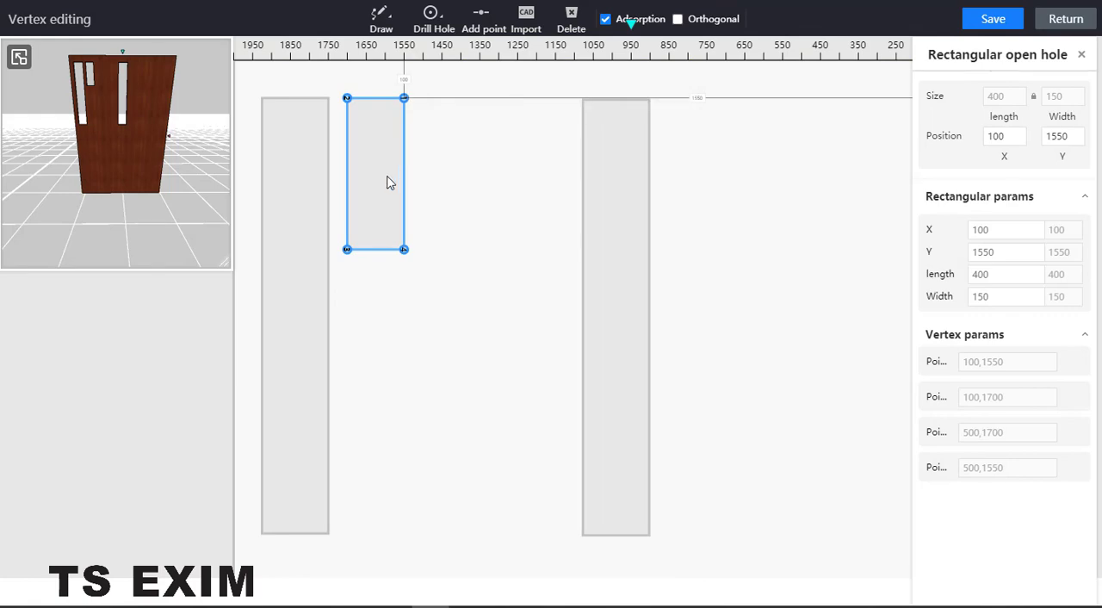
Array the short hole horizontally with a quantity of 2 and an interval of 50, toward the middle tall hole.
scroll(387, 178, down, 2)
click(548, 186)
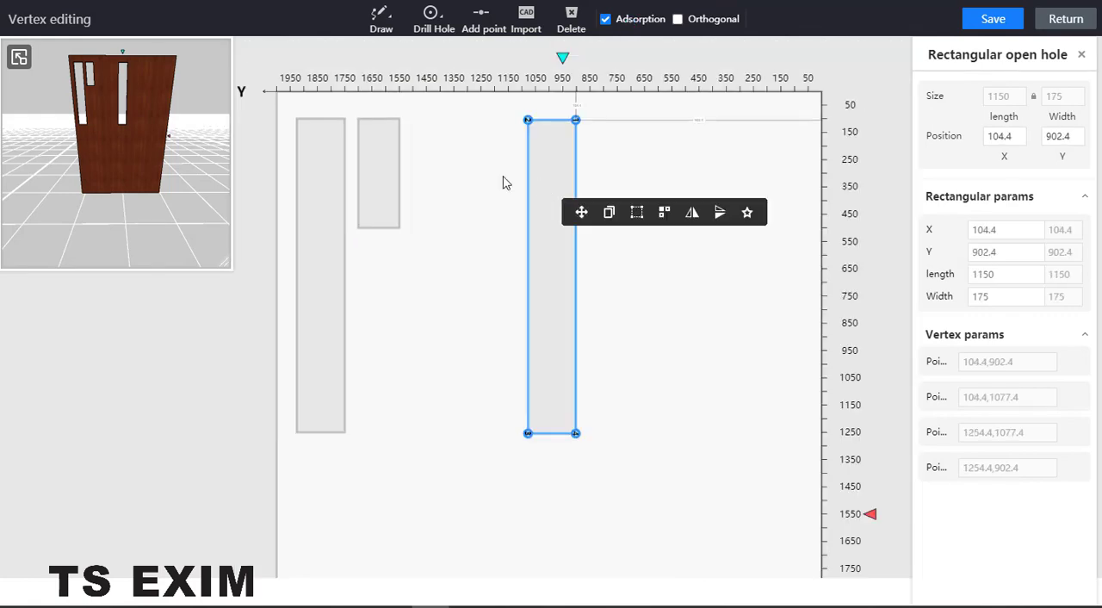
click(375, 172)
click(493, 198)
drag(549, 270, 527, 273)
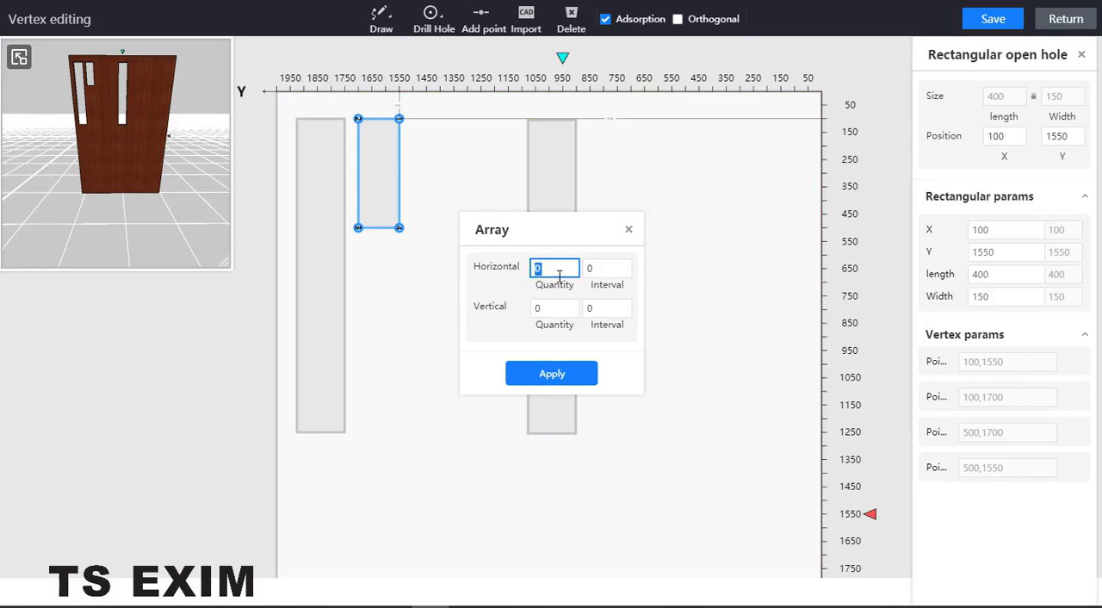
text(2)
click(607, 268)
text(50)
click(552, 374)
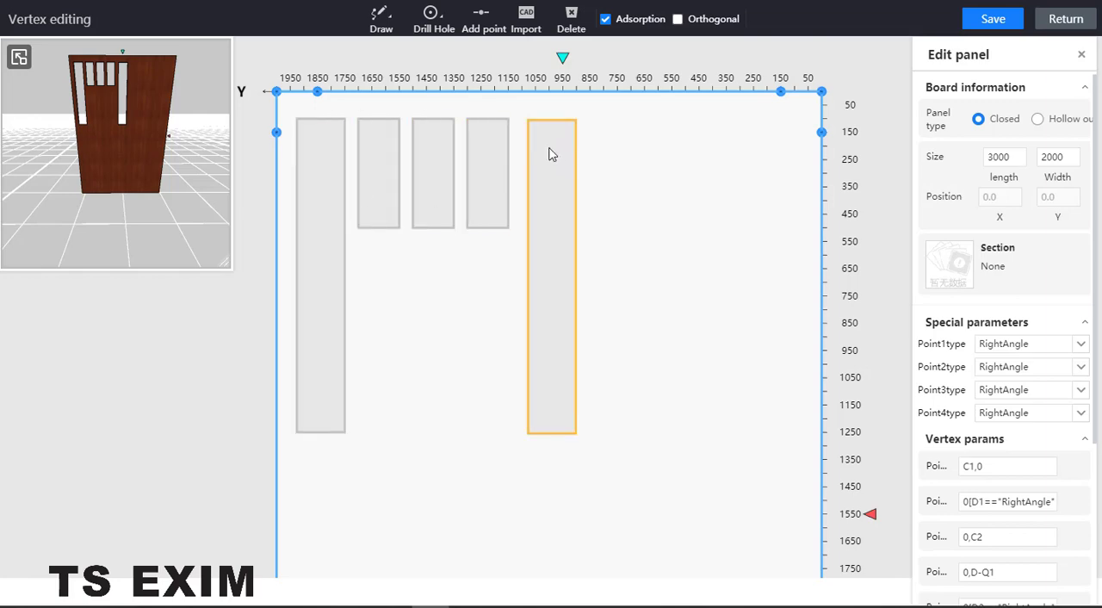
Try Y positions of 950, 1000 and 900 for the tall hole beside the arrayed short holes.
click(549, 125)
scroll(548, 121, up, 3)
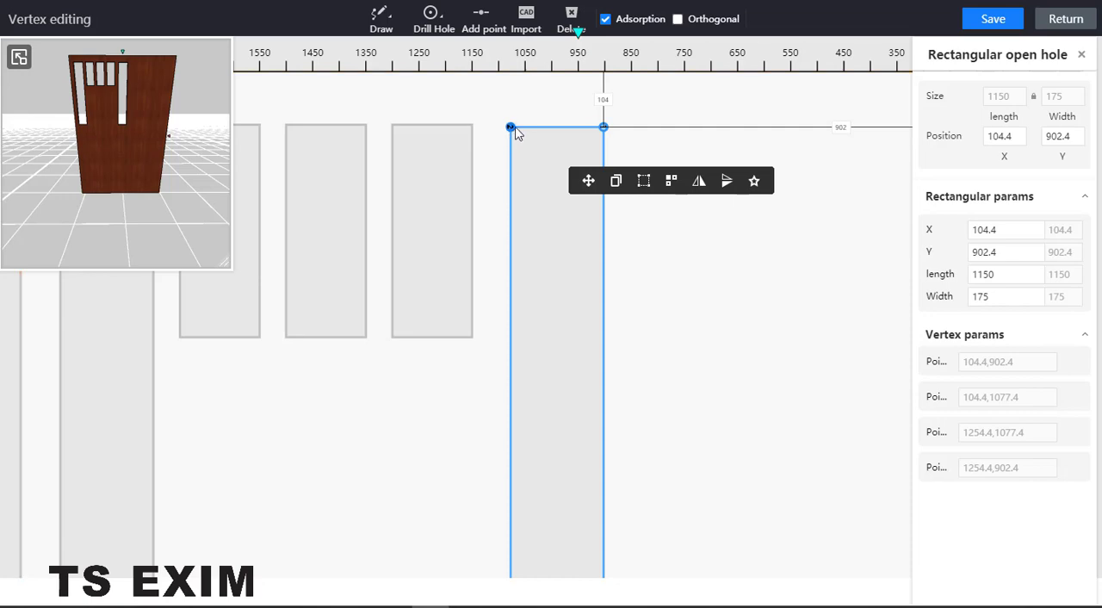
click(843, 127)
text(950)
key(Return)
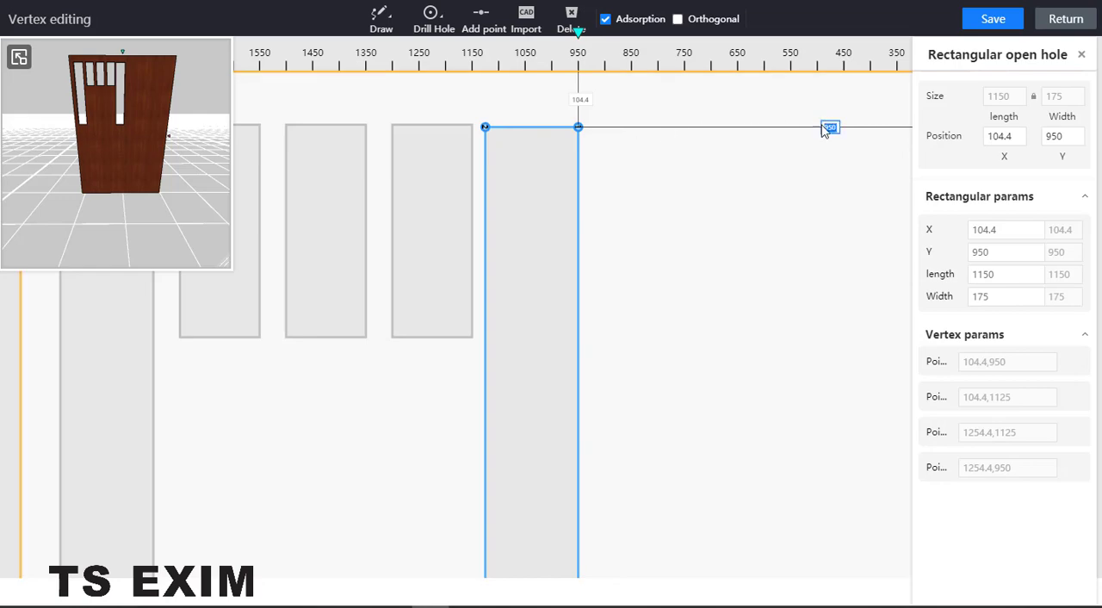
text(1000)
key(Return)
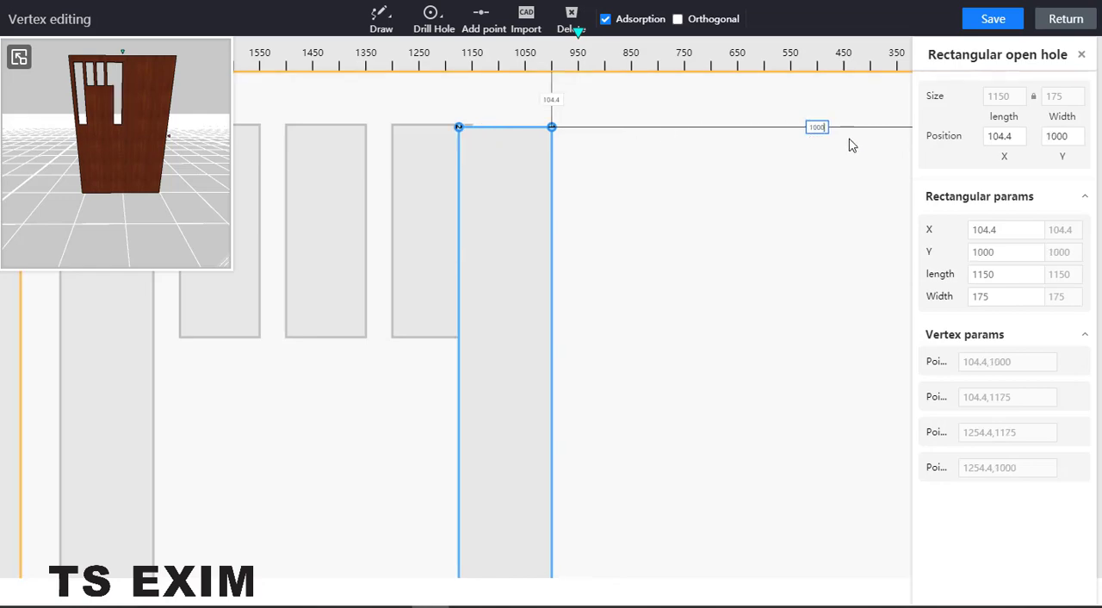
double_click(820, 126)
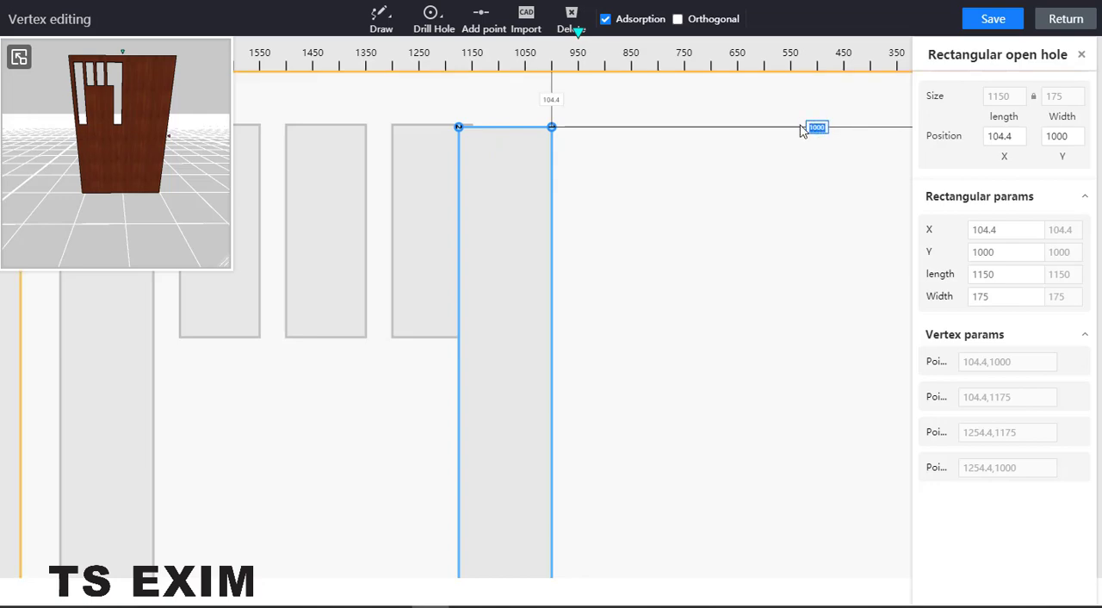
text(900)
key(Return)
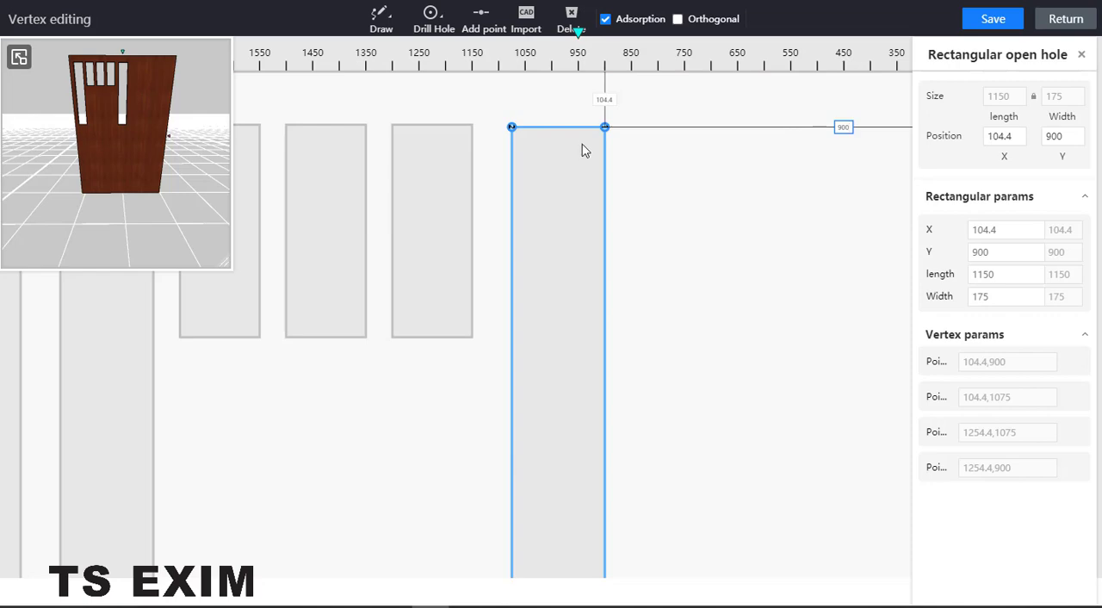
Set the Y position of the tall hole beside the short holes to 930.
drag(834, 128, 828, 130)
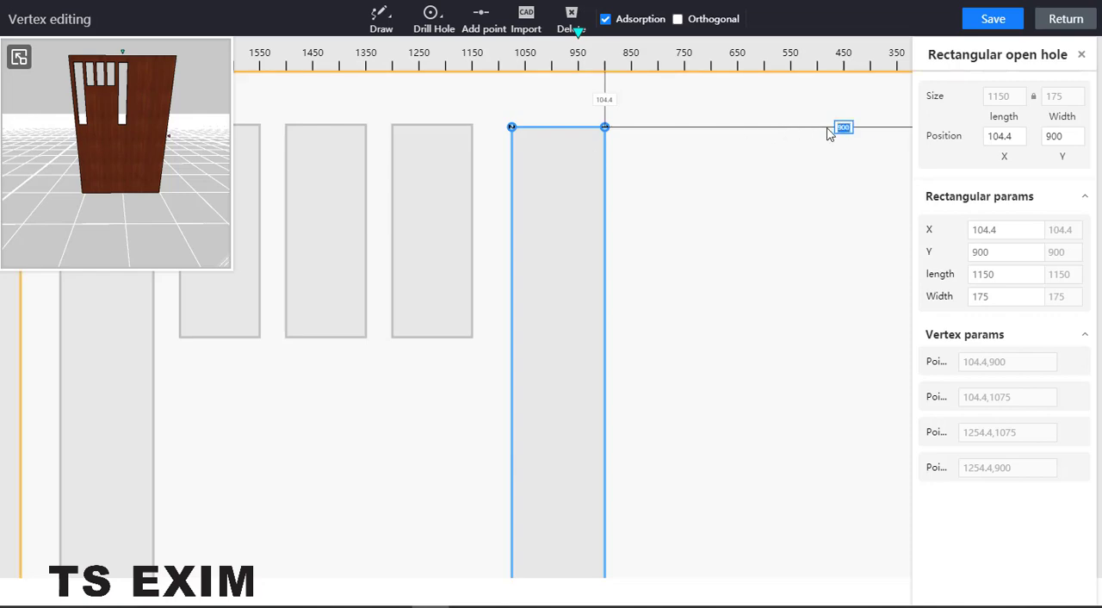
text(930)
key(Return)
scroll(553, 187, down, 1)
scroll(565, 233, down, 3)
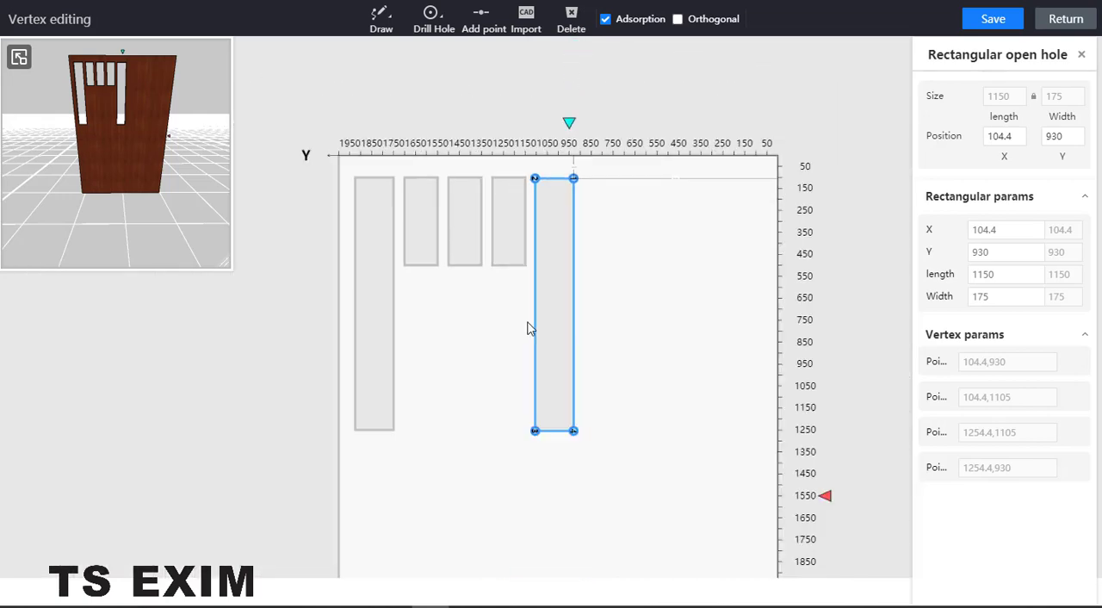
scroll(522, 318, up, 1)
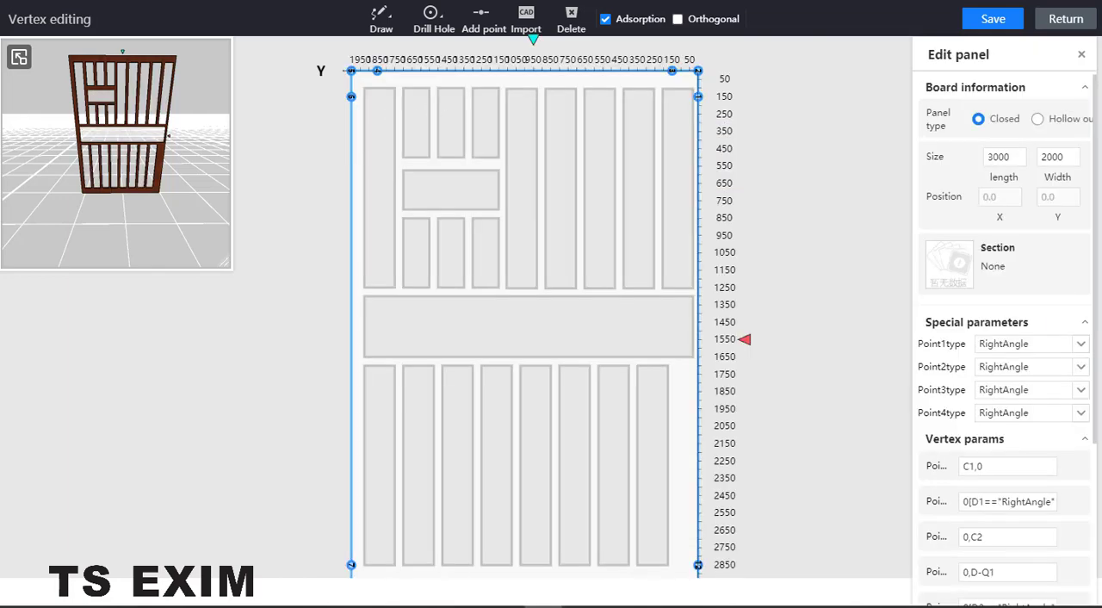
drag(0, 129, 0, 90)
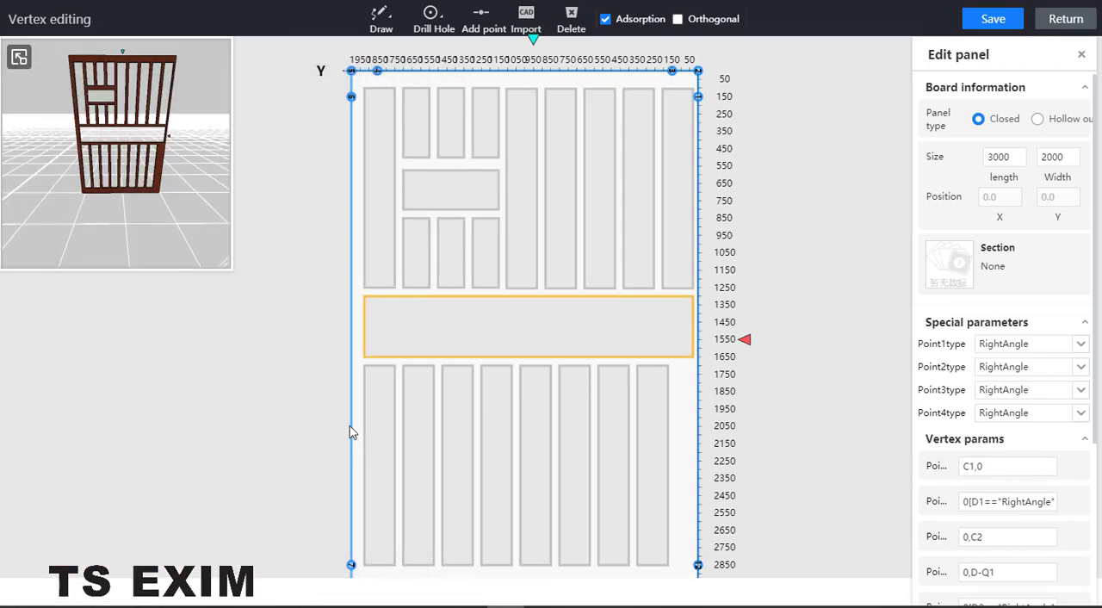
Save the panel's hole layout, return to the room scene and leave board selection mode.
click(391, 386)
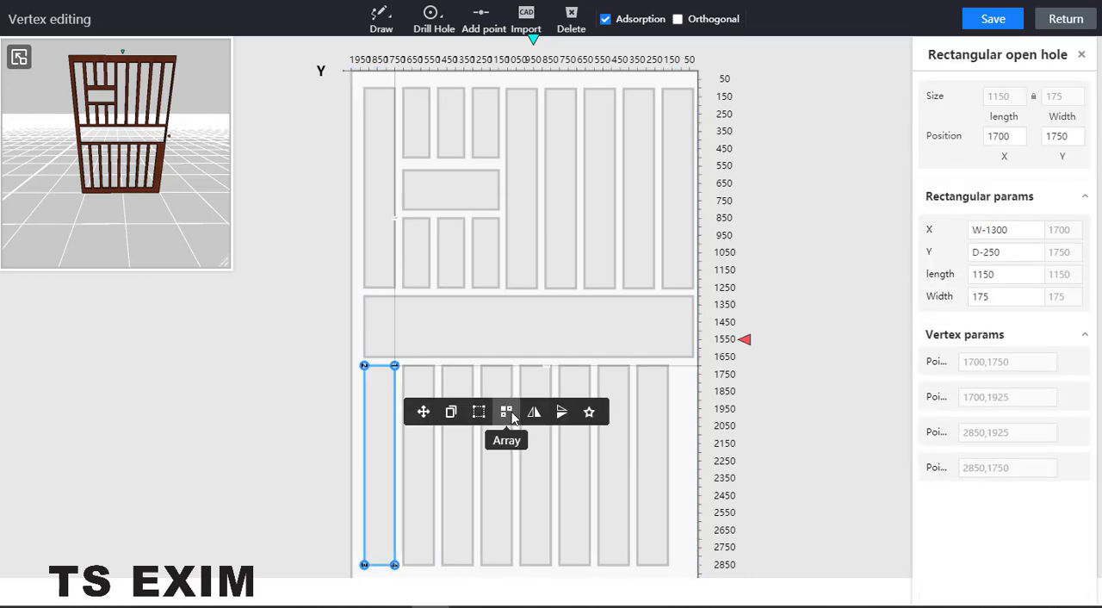
click(977, 24)
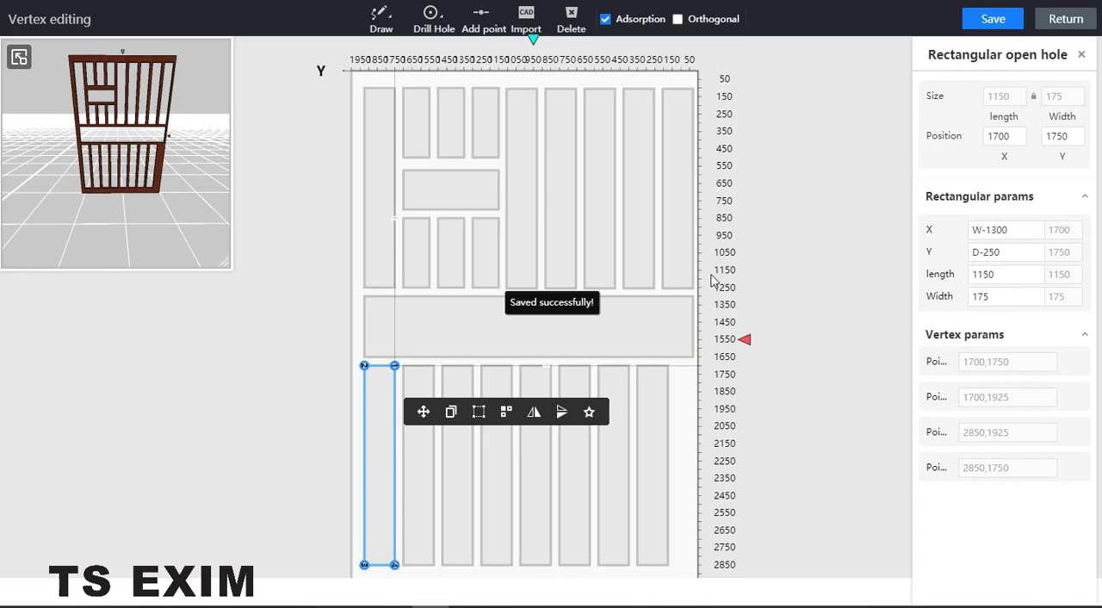
click(1068, 24)
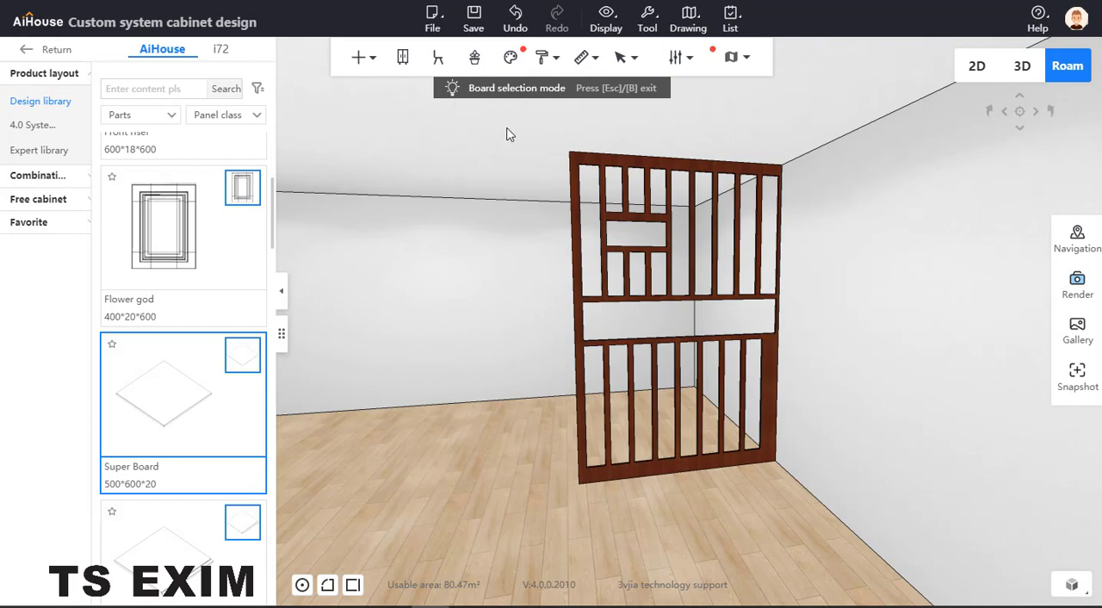
key(Escape)
Thicken the slatted partition by setting the Super Board's height to 100, then deselect it.
drag(460, 175, 515, 228)
click(515, 226)
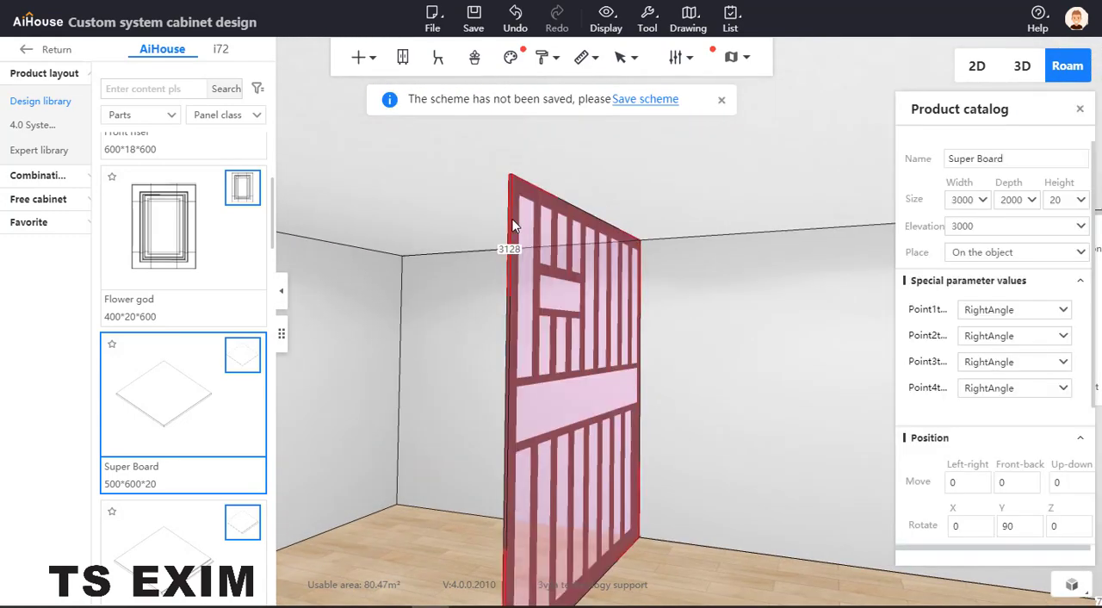
double_click(1059, 199)
text(100)
key(Return)
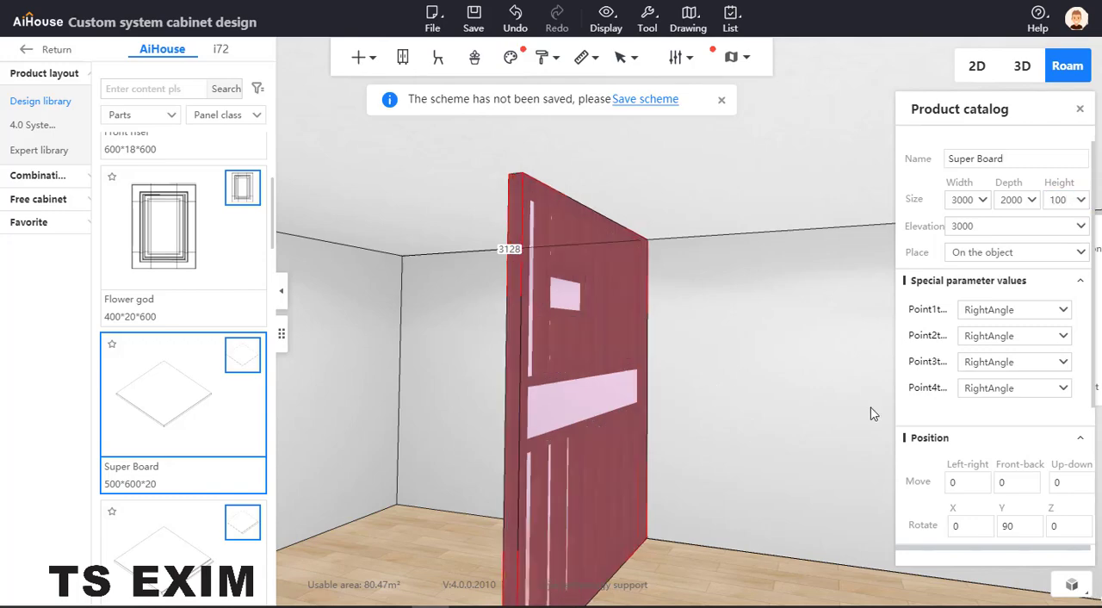
click(738, 428)
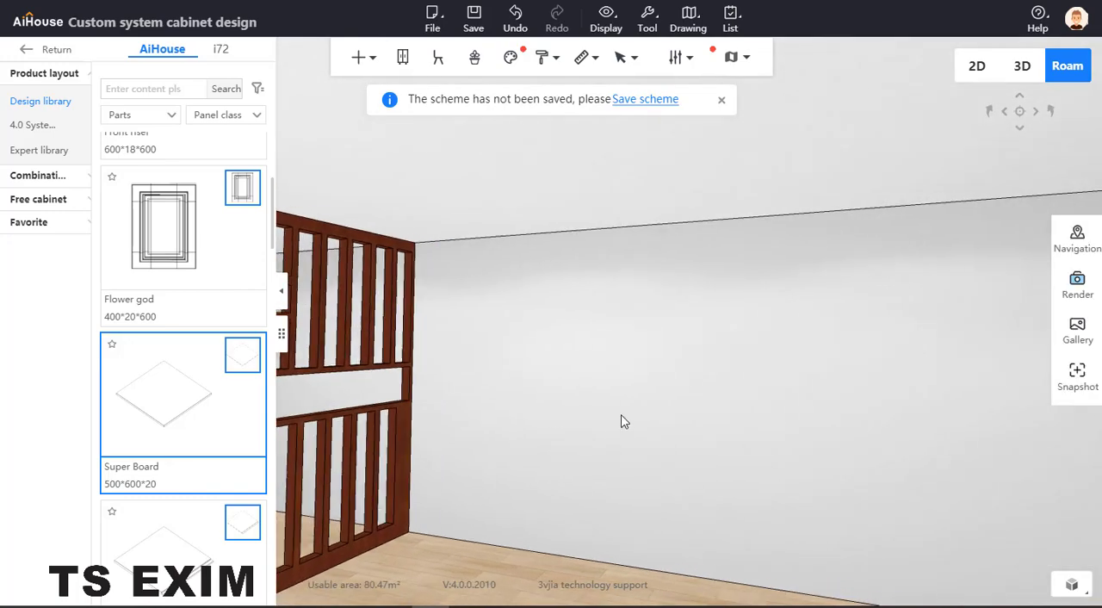